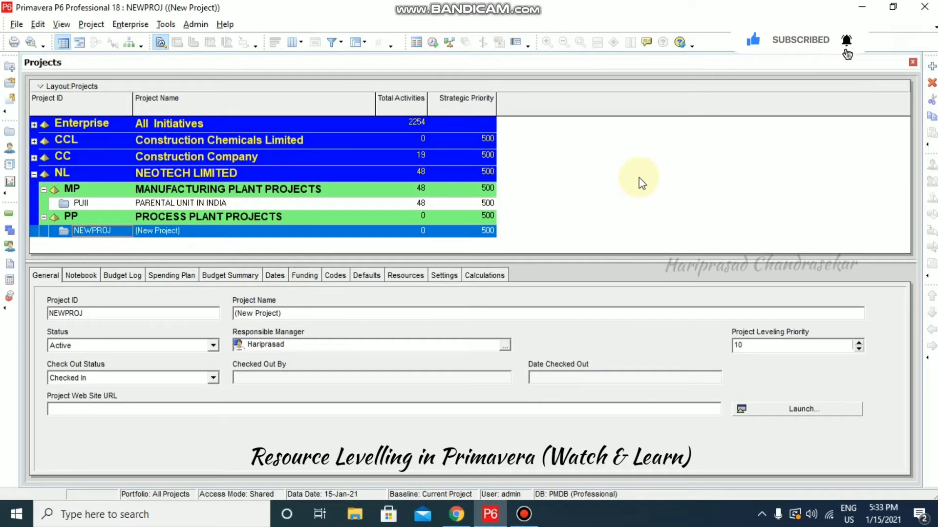
# Open the NEWPROJ project from the Projects list
pyautogui.rightClick(169, 232)
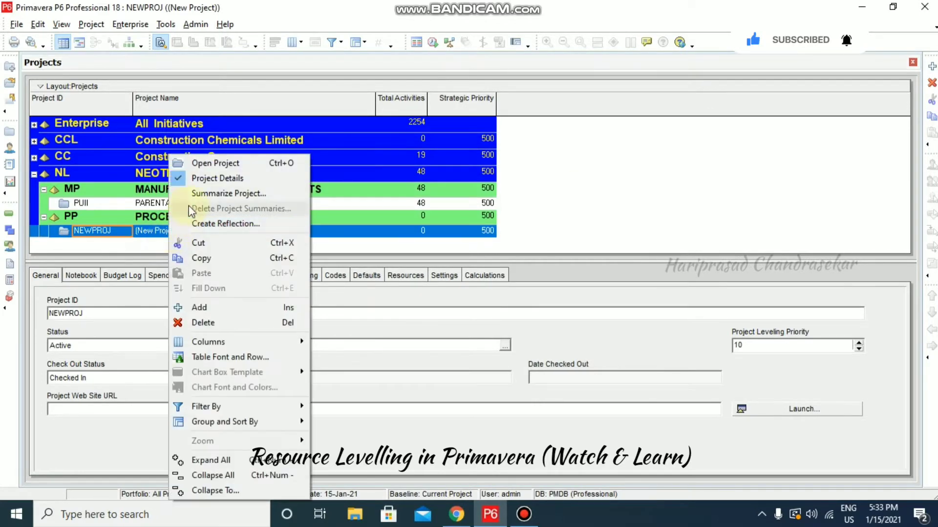
pyautogui.click(221, 163)
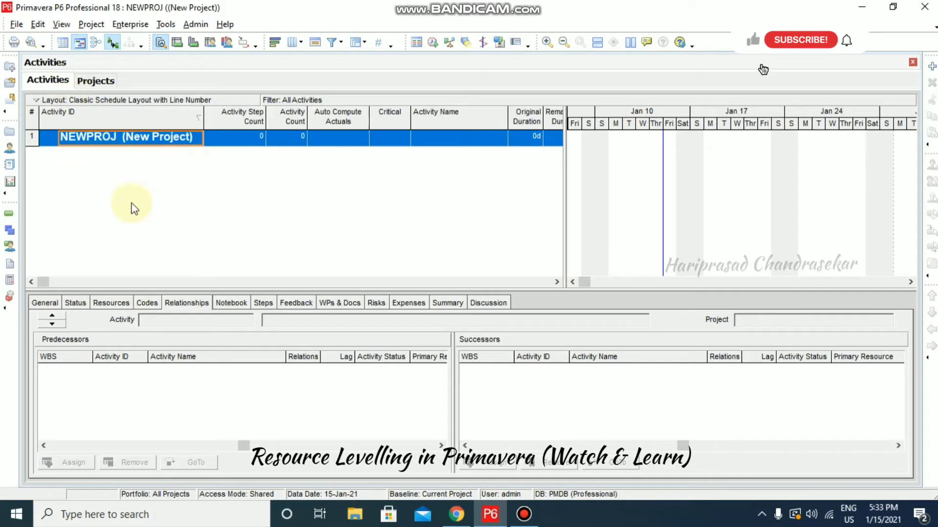
# Create two new activities, A1000 and A1010, and select A1000
pyautogui.click(932, 67)
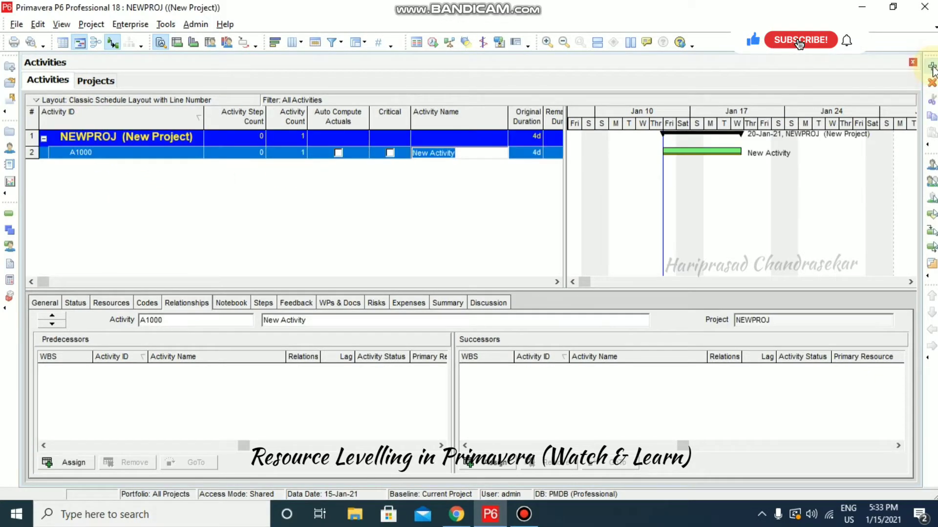
pyautogui.click(932, 67)
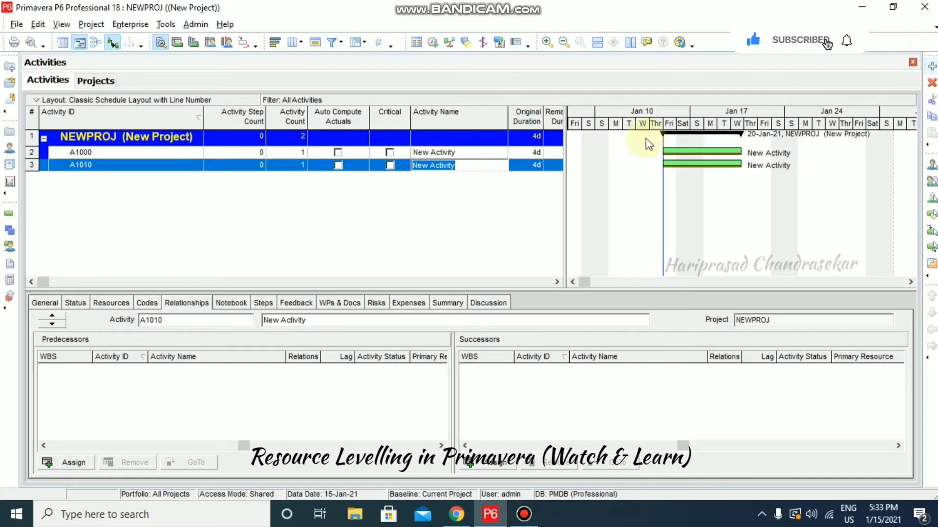
pyautogui.click(127, 153)
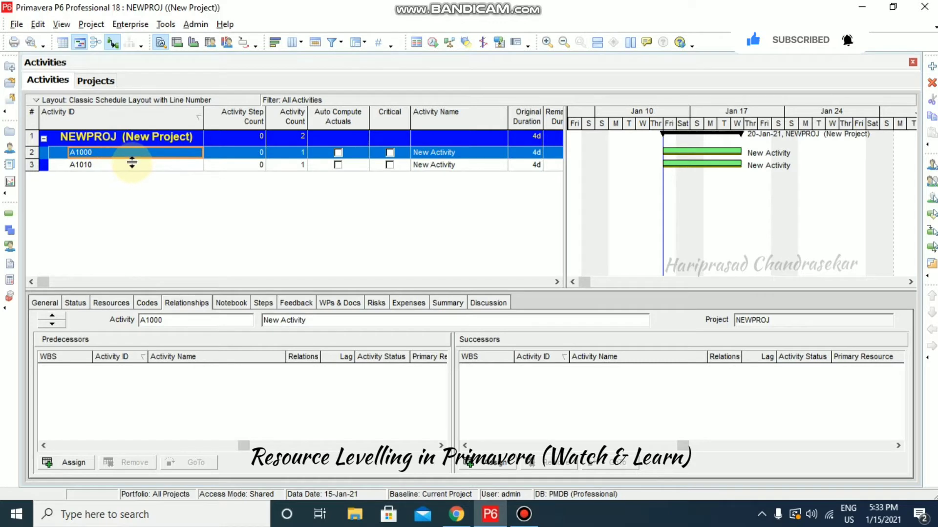
pyautogui.click(82, 153)
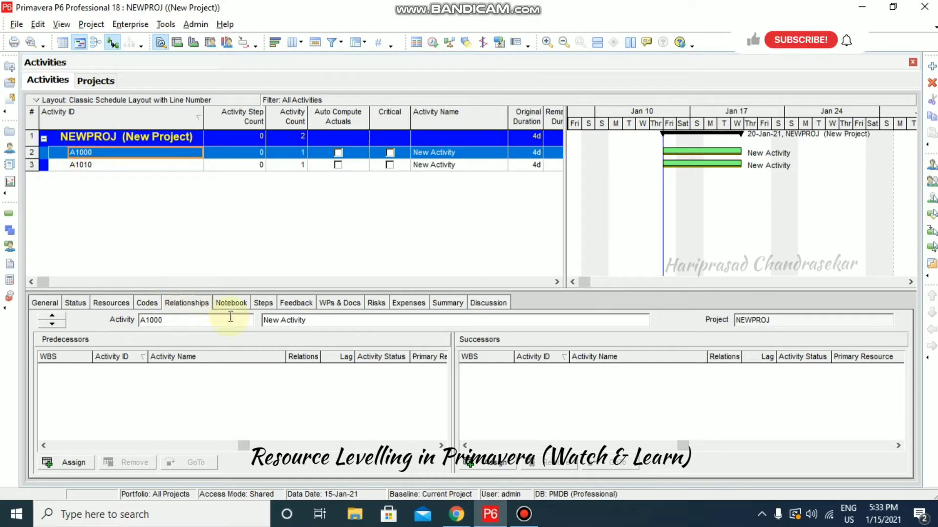
# Make A1010 a start-to-start successor of A1000
pyautogui.click(489, 463)
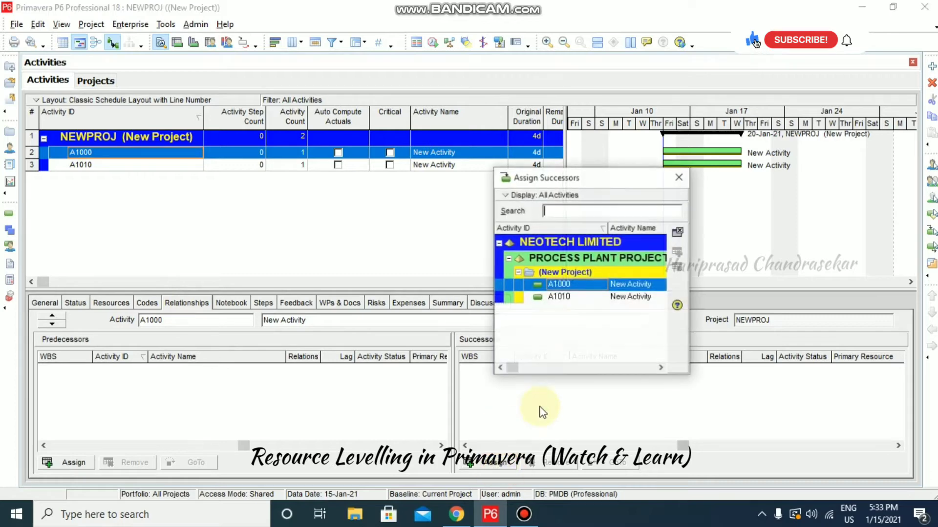
pyautogui.doubleClick(571, 299)
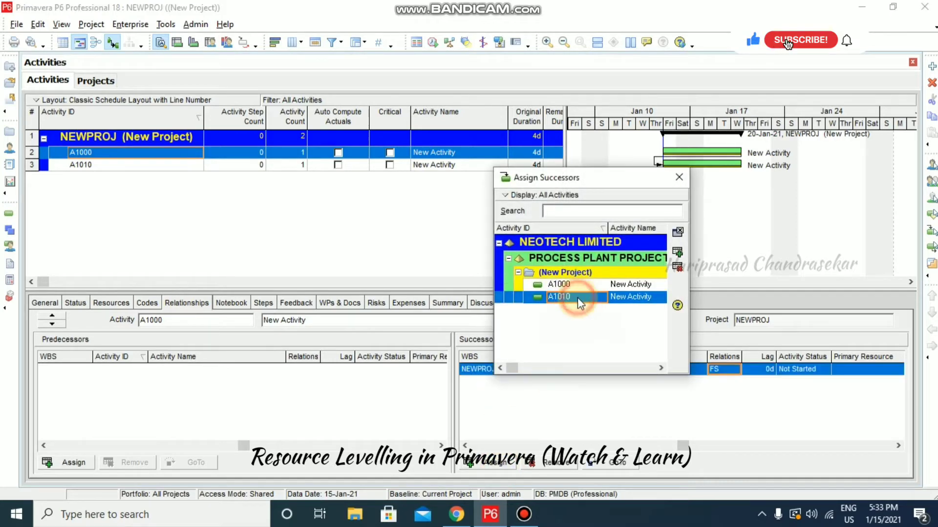
pyautogui.click(679, 178)
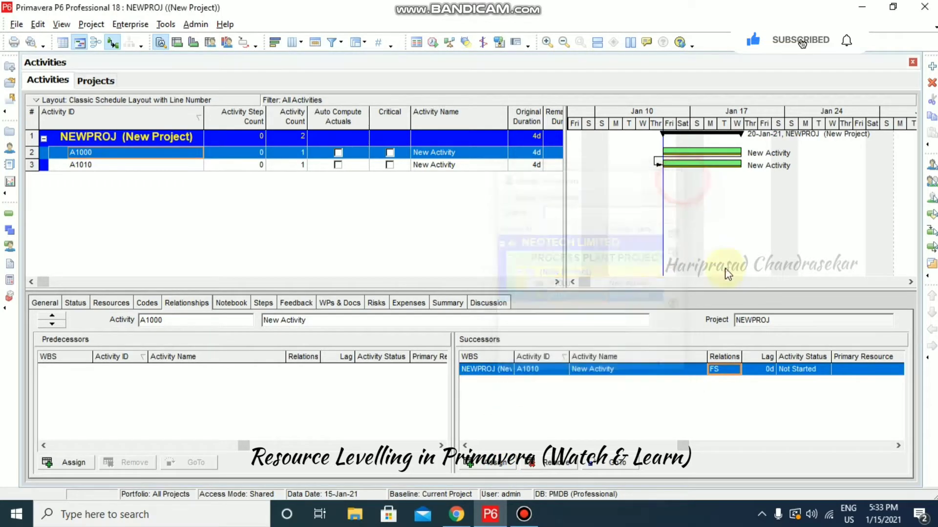
pyautogui.click(736, 372)
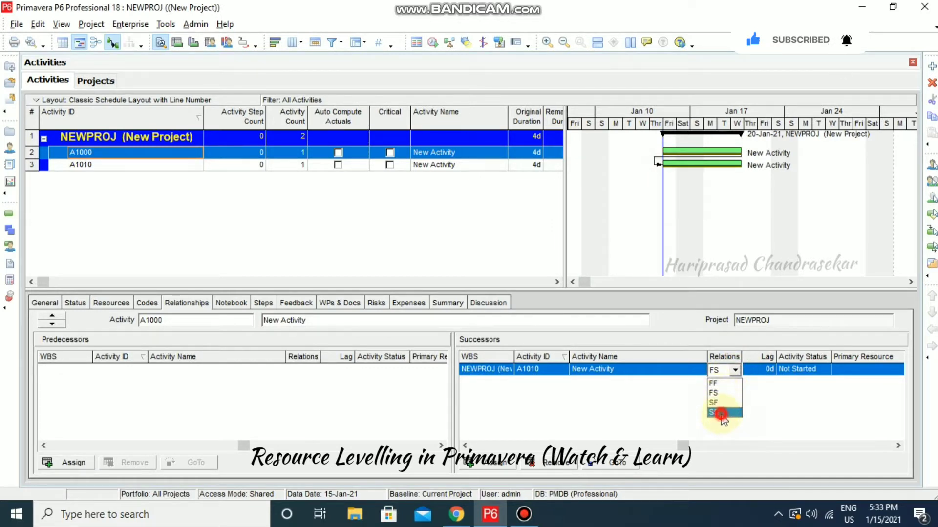
pyautogui.click(721, 413)
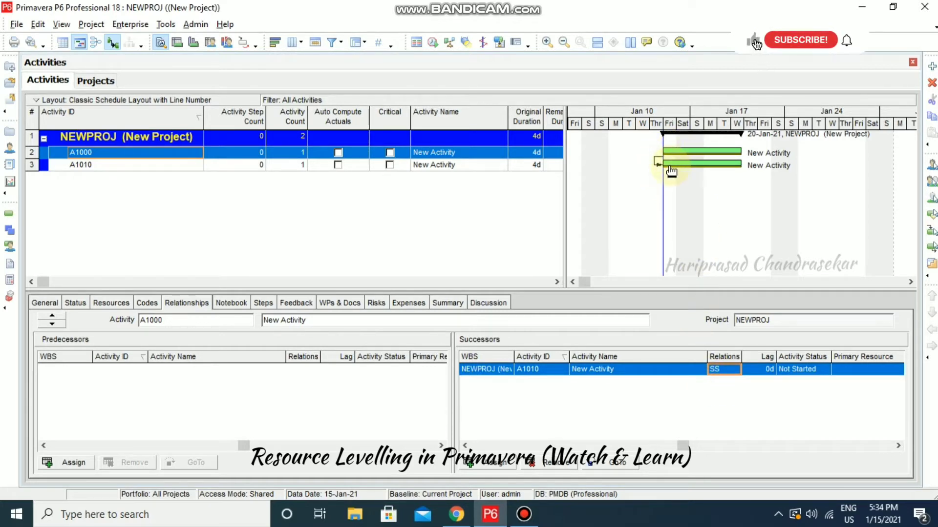
# Set the original duration of both A1000 and A1010 to 5 days
pyautogui.click(536, 153)
pyautogui.write('5')
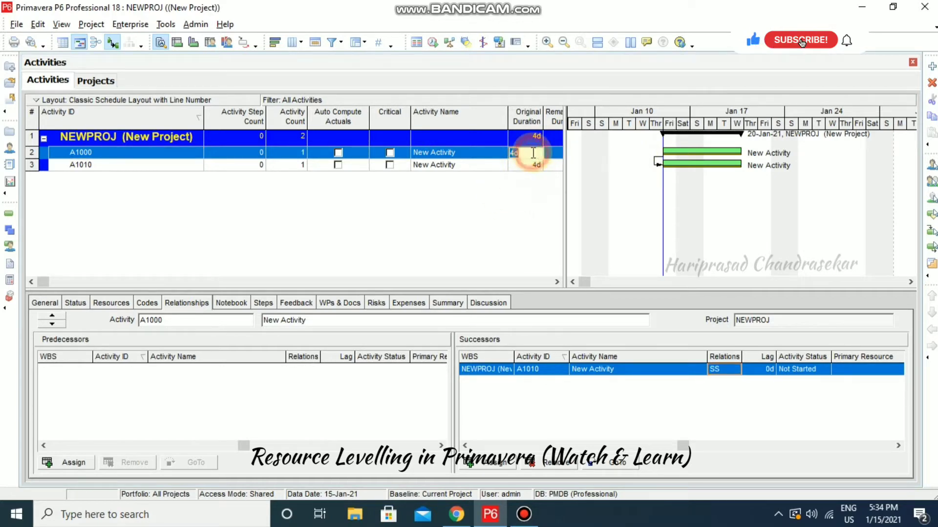
pyautogui.click(535, 166)
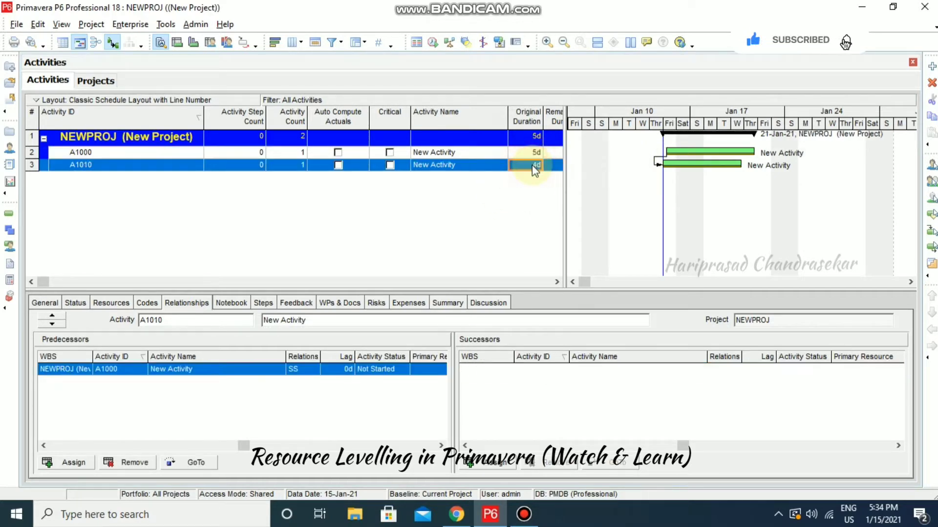
pyautogui.click(525, 193)
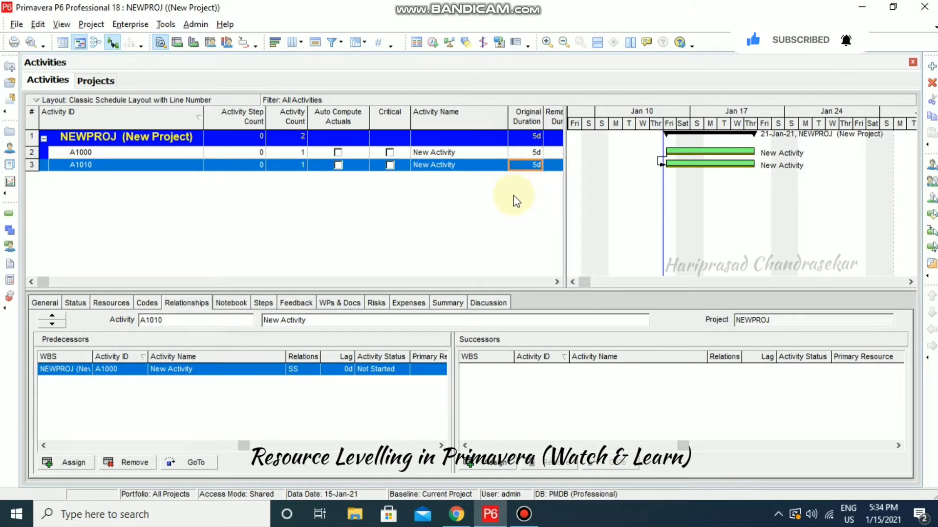
pyautogui.click(432, 43)
pyautogui.click(649, 152)
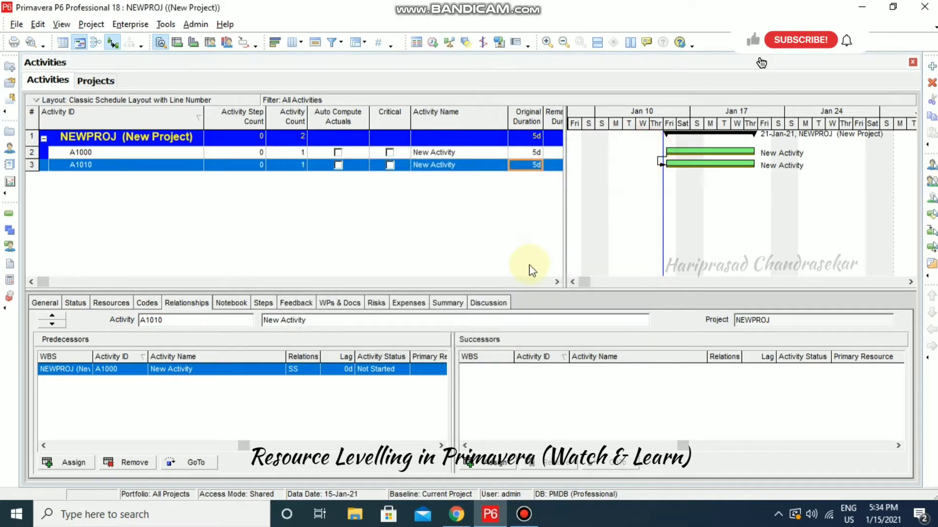
pyautogui.click(554, 281)
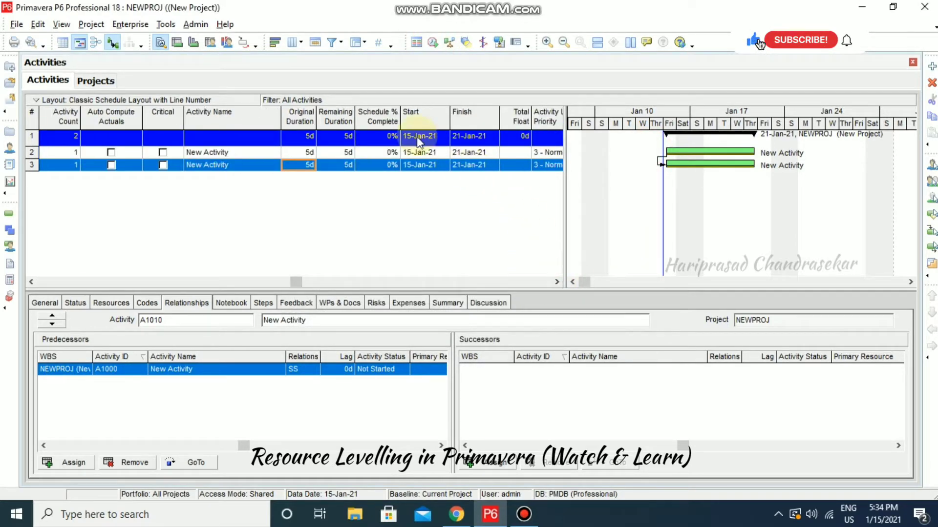
# Schedule NEWPROJ so both activities run 15-Jan-21 to 21-Jan-21, then reselect A1000
pyautogui.click(432, 43)
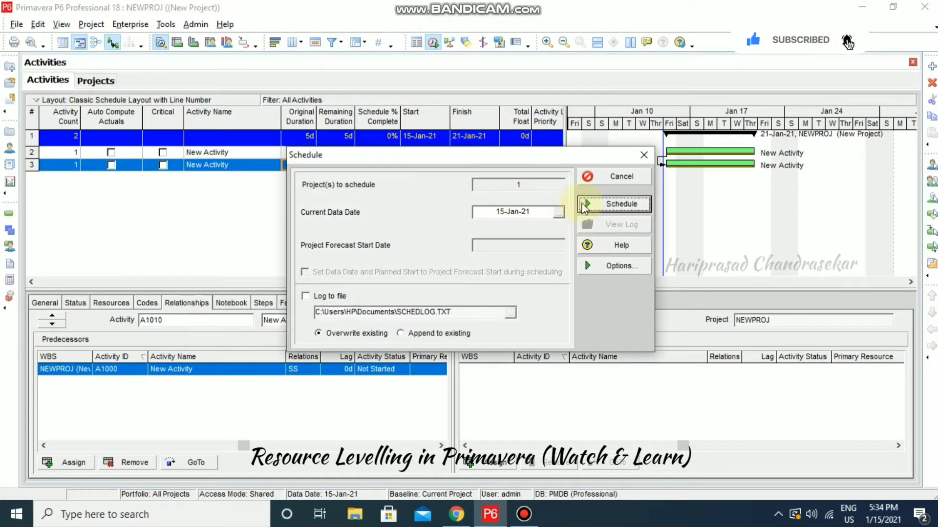
pyautogui.click(608, 205)
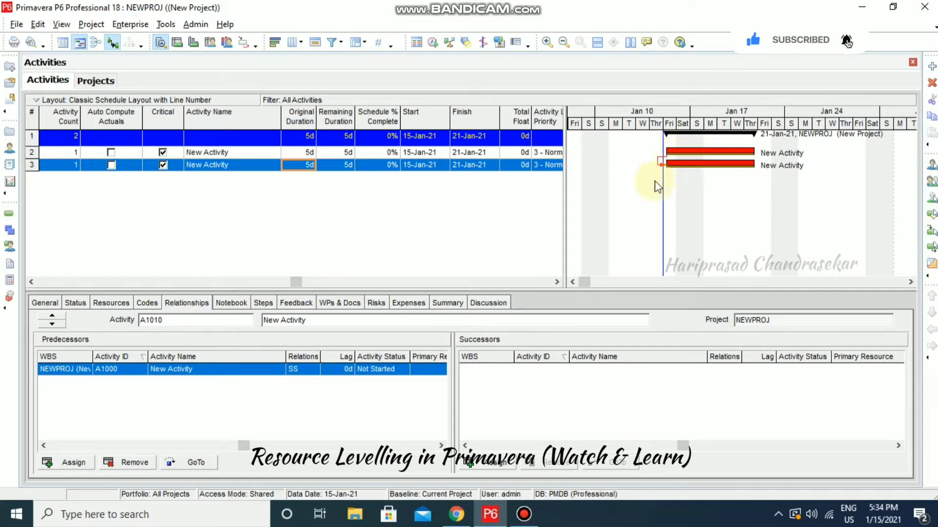
pyautogui.moveTo(295, 282); pyautogui.dragTo(53, 284)
pyautogui.click(144, 154)
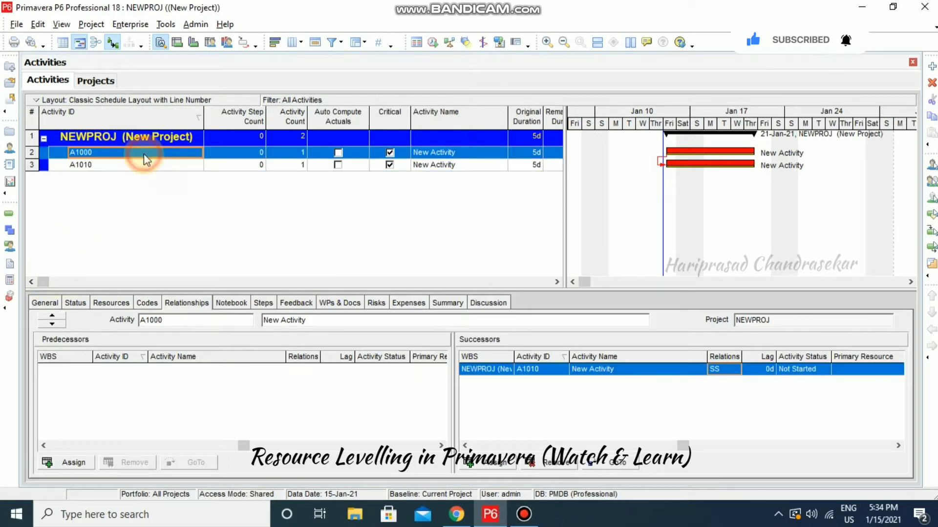
# Assign the R-2 Labor resource to both A1000 and A1010
pyautogui.keyDown('shift'); pyautogui.click(141, 168); pyautogui.keyUp('shift')
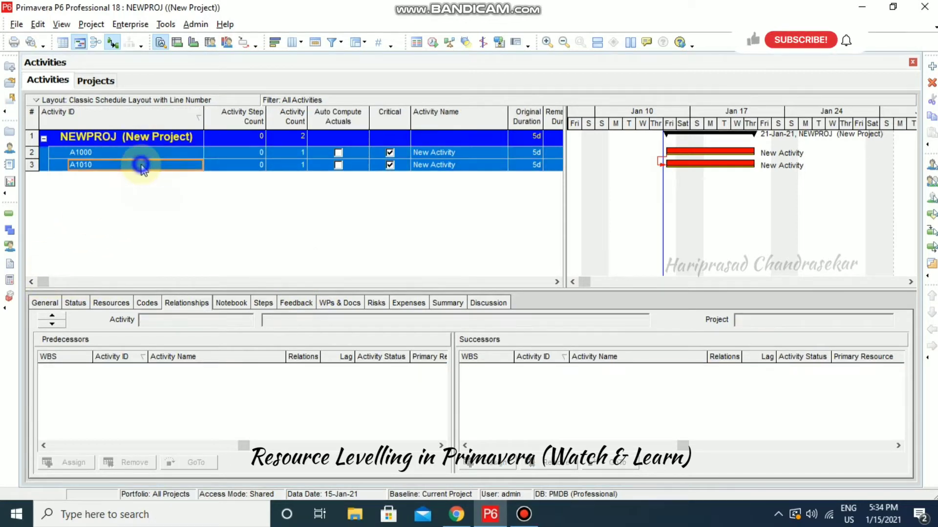
pyautogui.rightClick(141, 166)
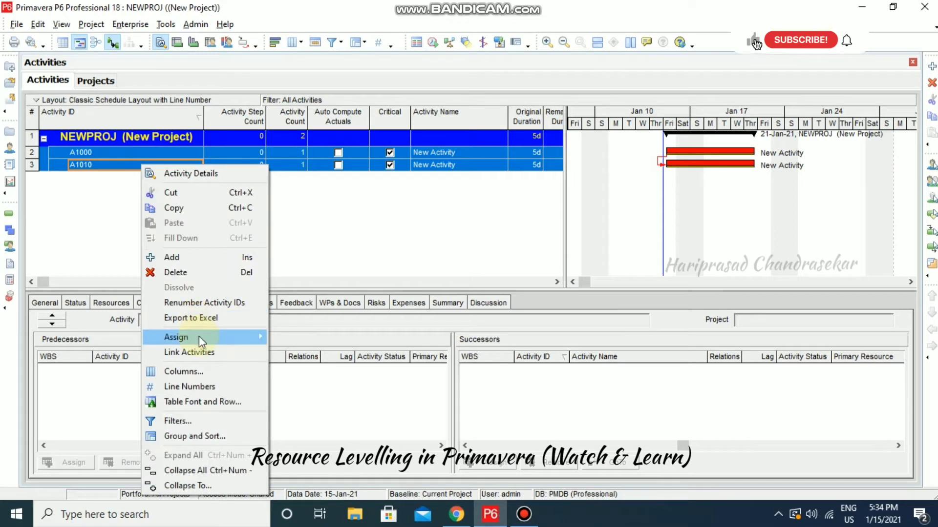
pyautogui.moveTo(198, 337)
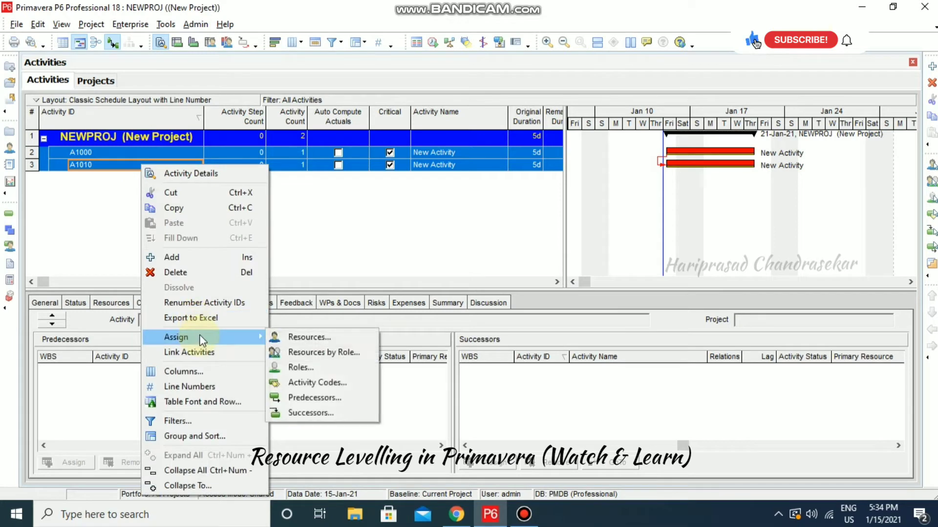
pyautogui.click(306, 336)
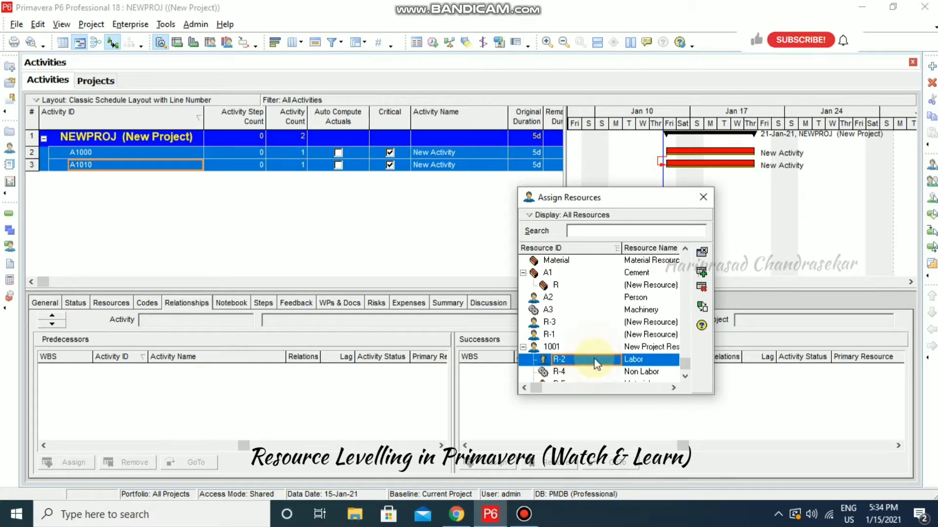
pyautogui.click(594, 360)
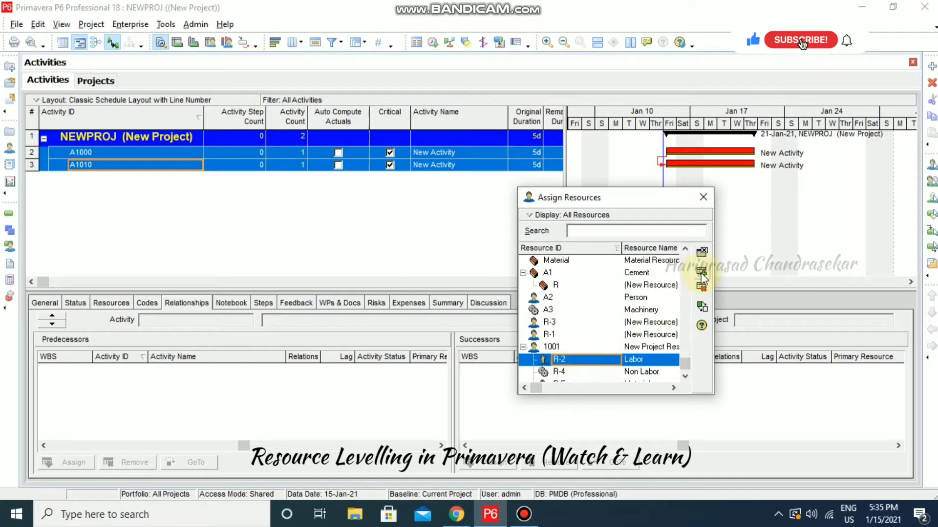
pyautogui.click(704, 197)
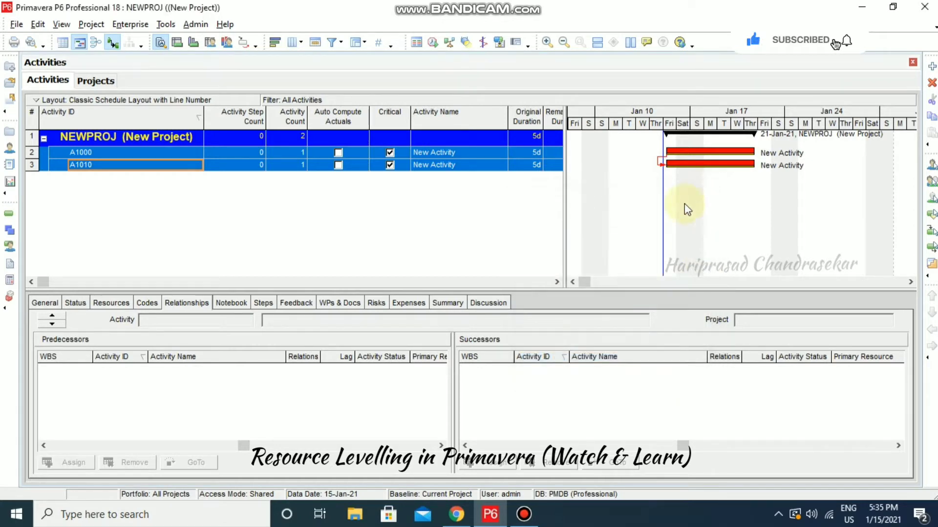
# Review A1000's resource assignments in the Resources tab
pyautogui.click(249, 224)
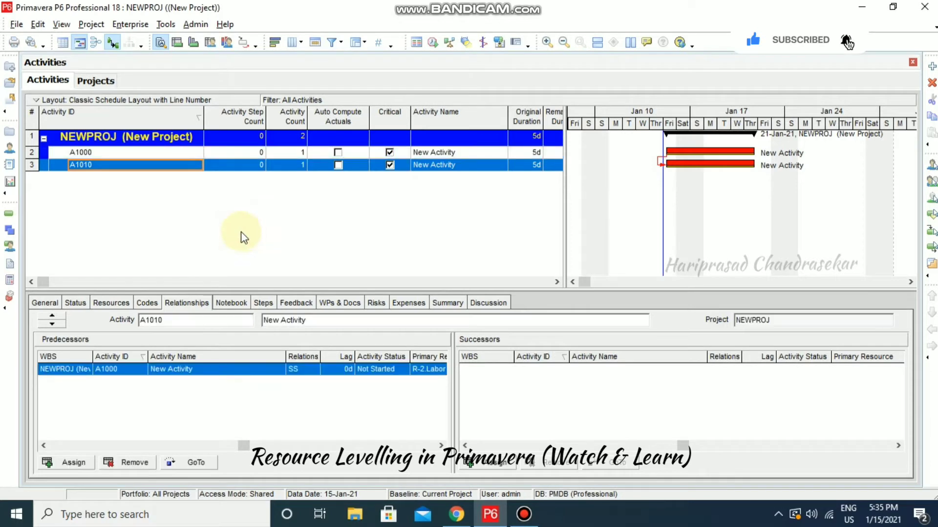
pyautogui.click(120, 154)
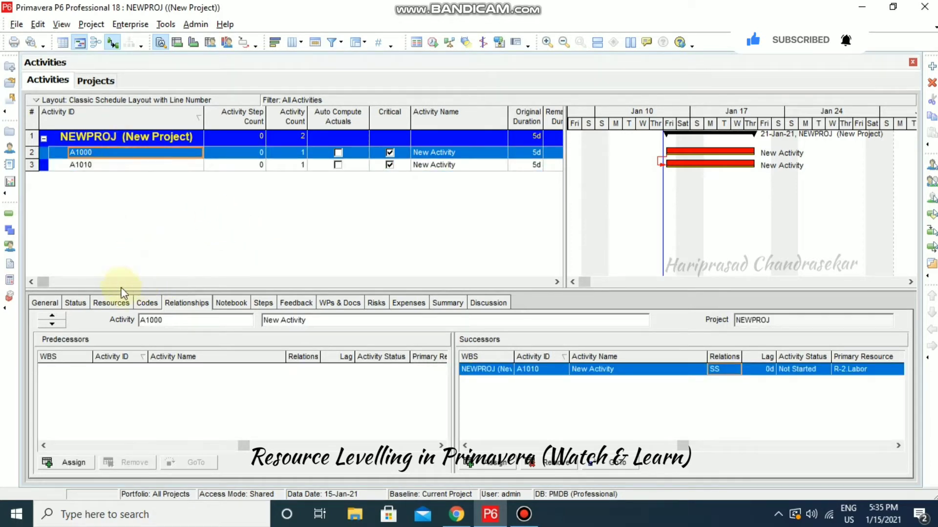
pyautogui.click(112, 303)
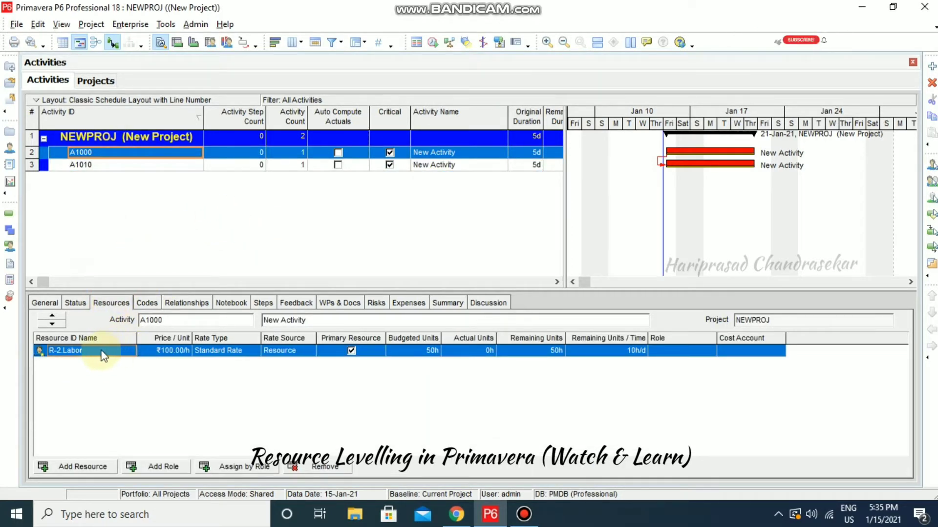
# Show A1000's general details, confirming the 5x10 calendar and R-2 Labor primary resource
pyautogui.click(116, 166)
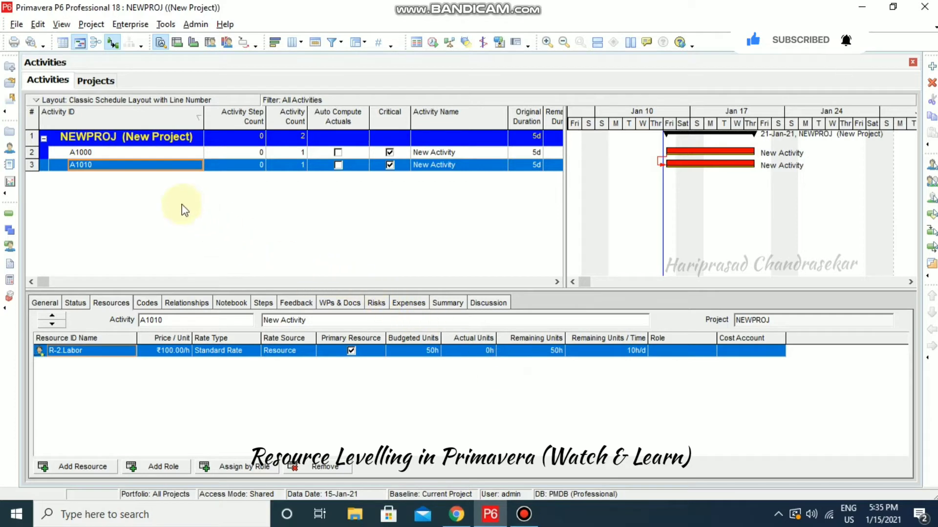
pyautogui.click(126, 154)
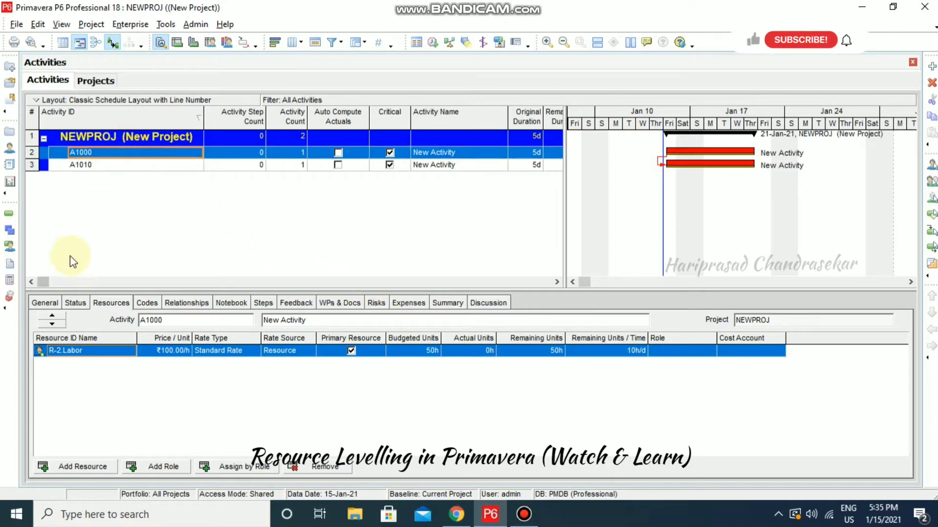
pyautogui.click(45, 302)
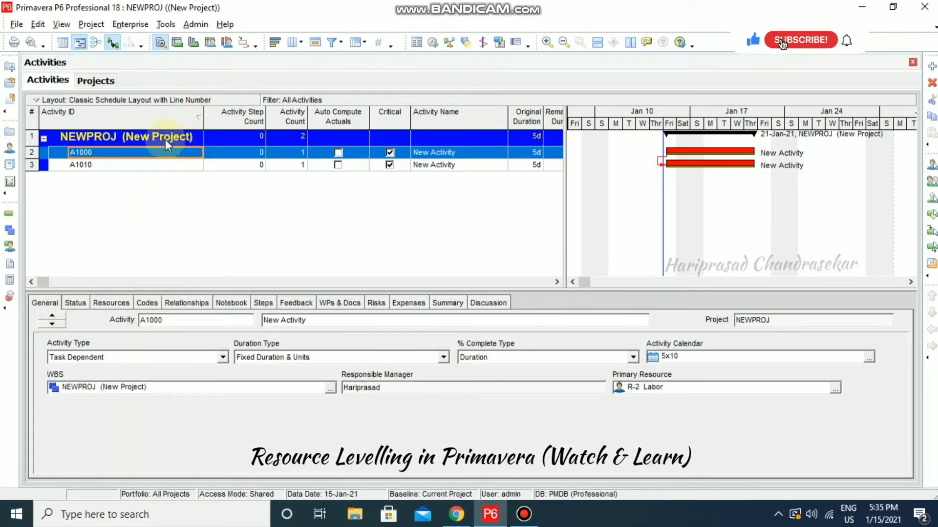
# Show the resource usage histogram and reschedule NEWPROJ, revealing 20h overallocation peaks
pyautogui.click(227, 45)
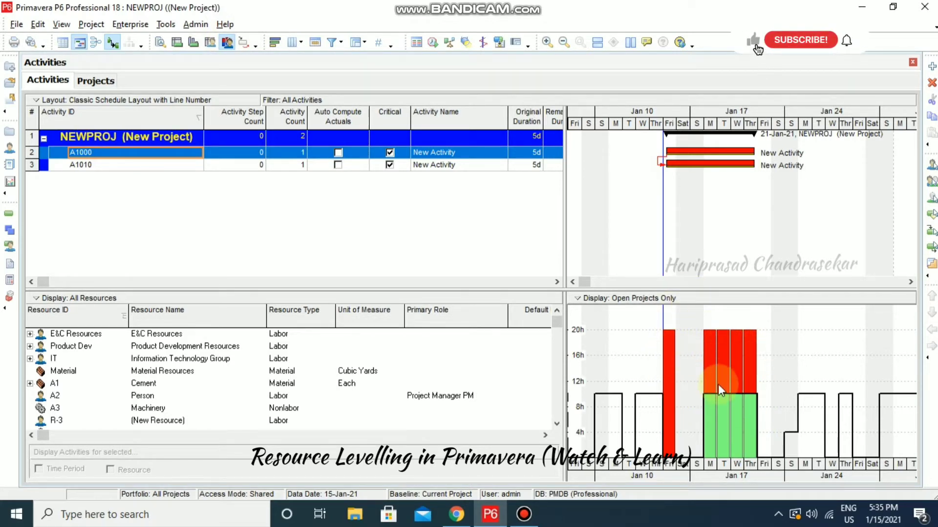
pyautogui.click(433, 43)
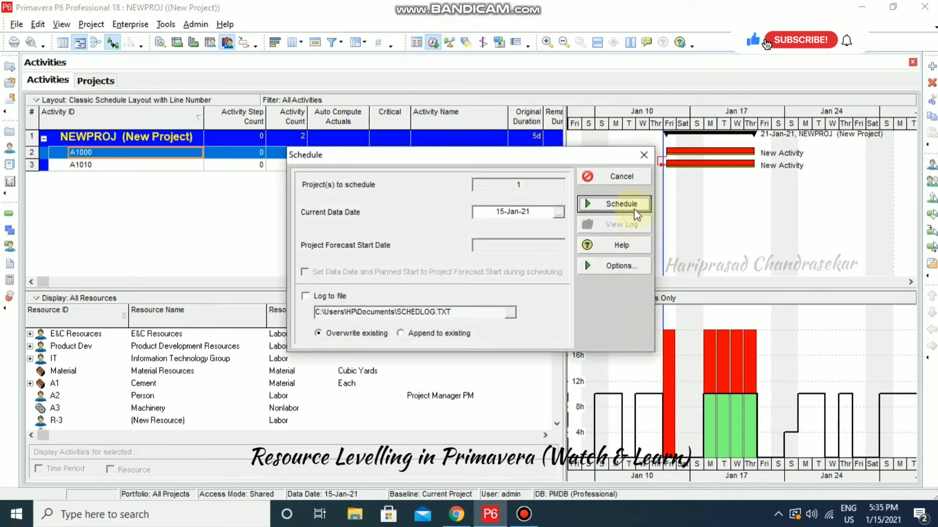
pyautogui.click(636, 214)
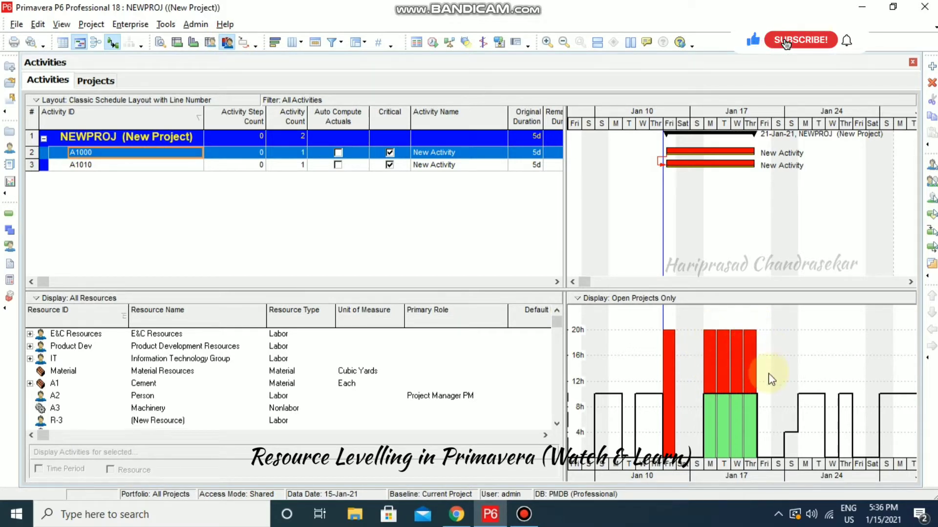
# Level resources so A1010 moves to 22-Jan-21 through 28-Jan-21, peaking at 10h
pyautogui.click(450, 46)
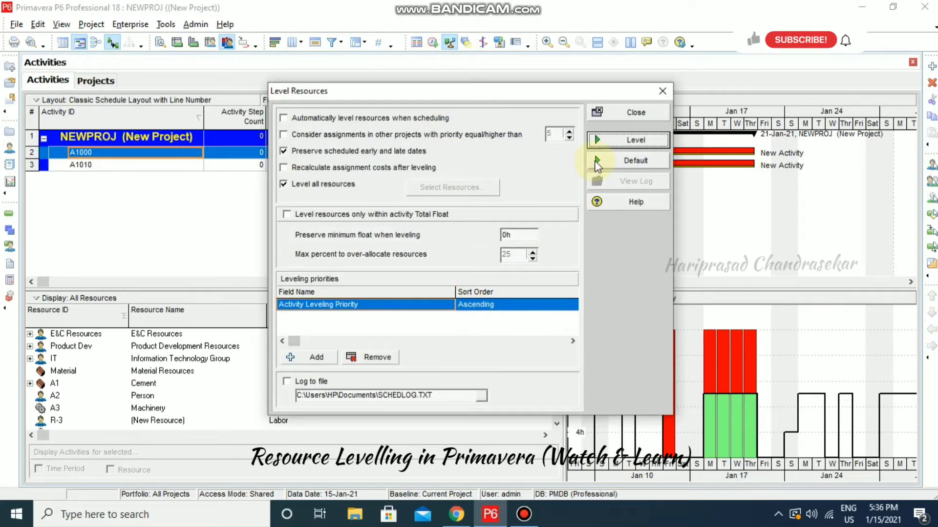
pyautogui.click(625, 142)
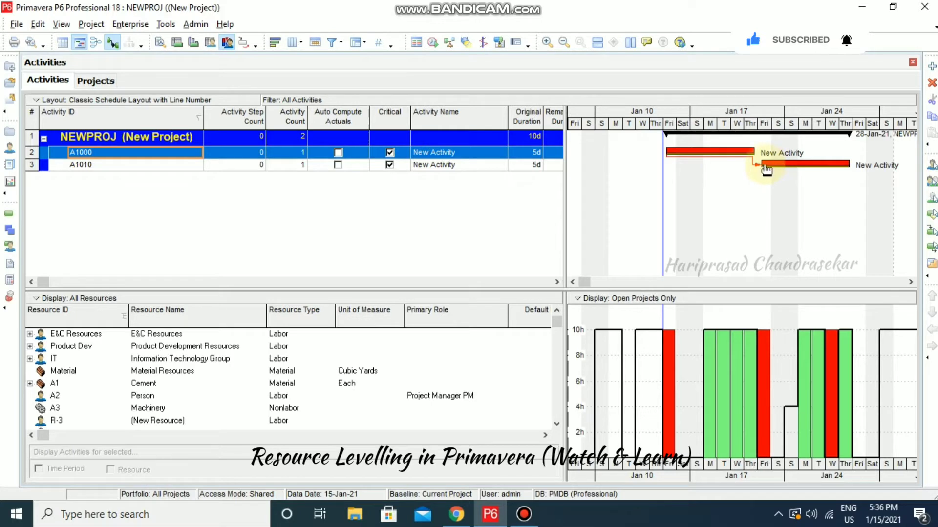
pyautogui.click(557, 283)
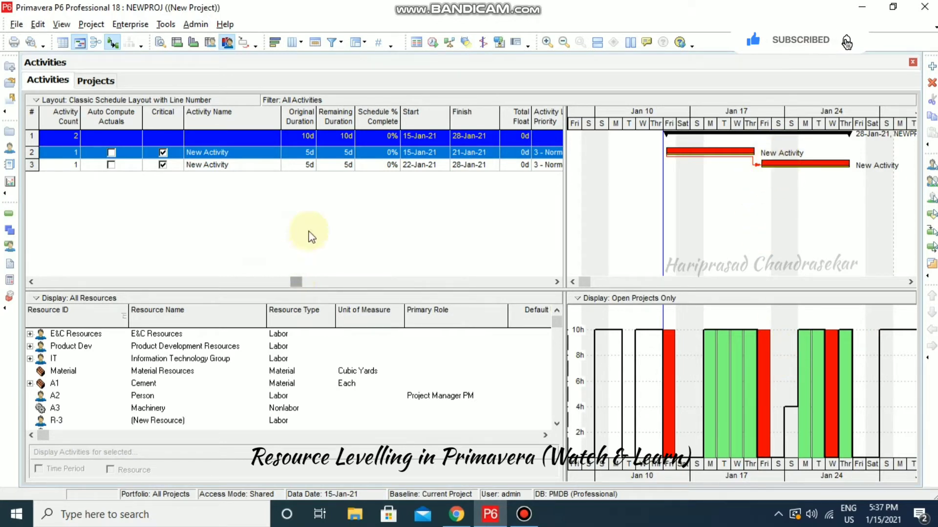
# Reset the resource levelling settings to their defaults
pyautogui.click(450, 43)
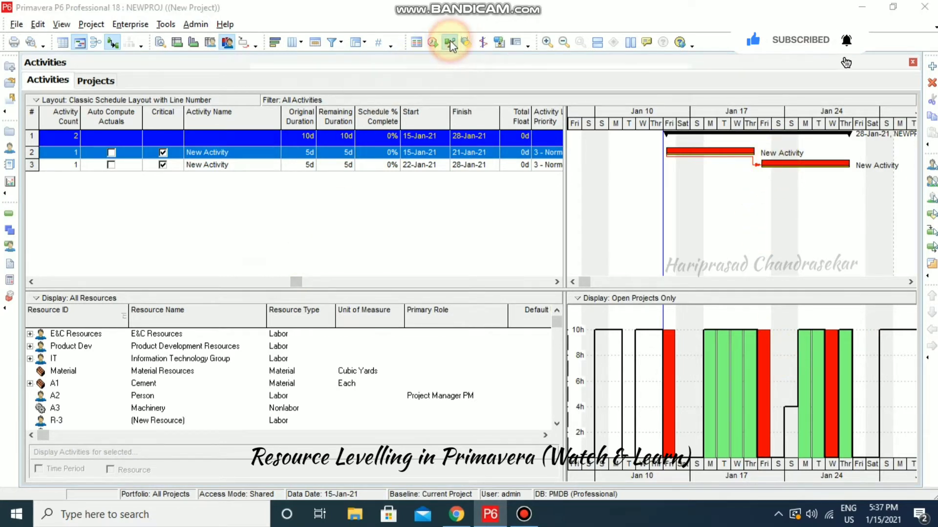
pyautogui.click(655, 167)
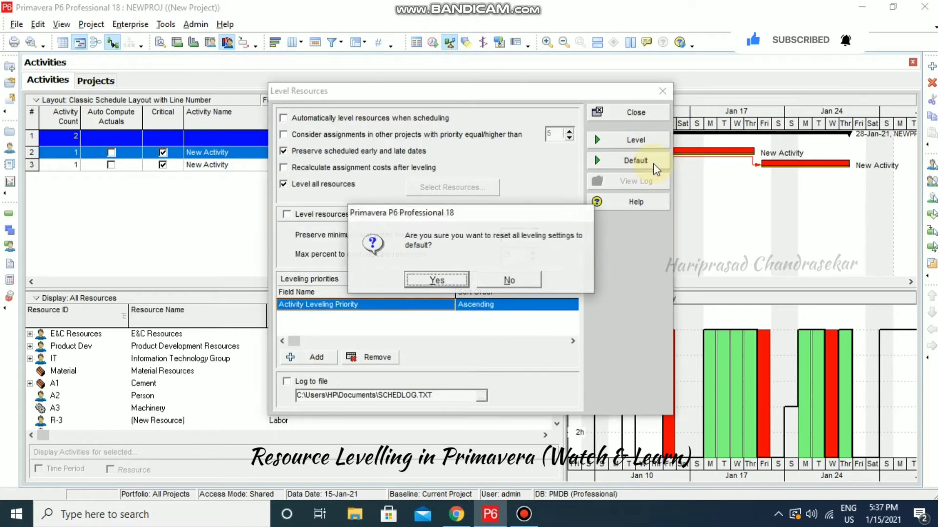
pyautogui.click(455, 285)
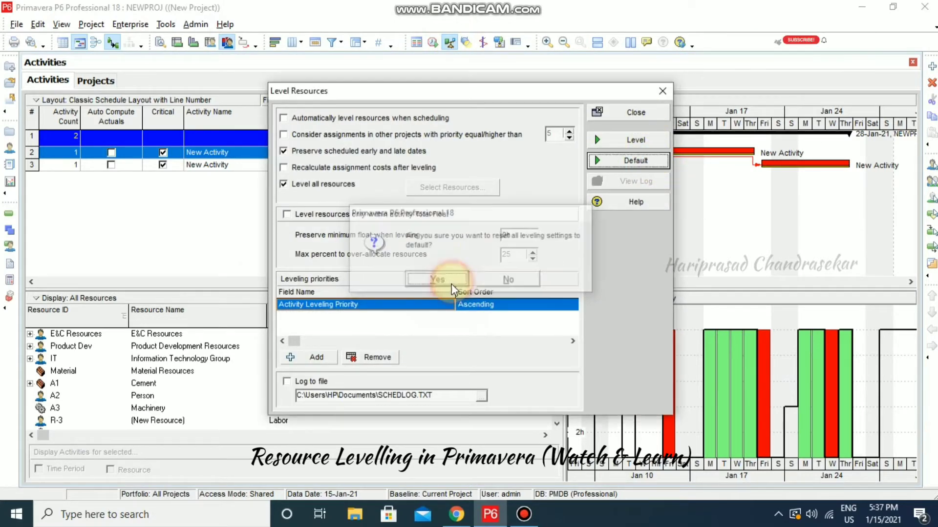
pyautogui.click(635, 112)
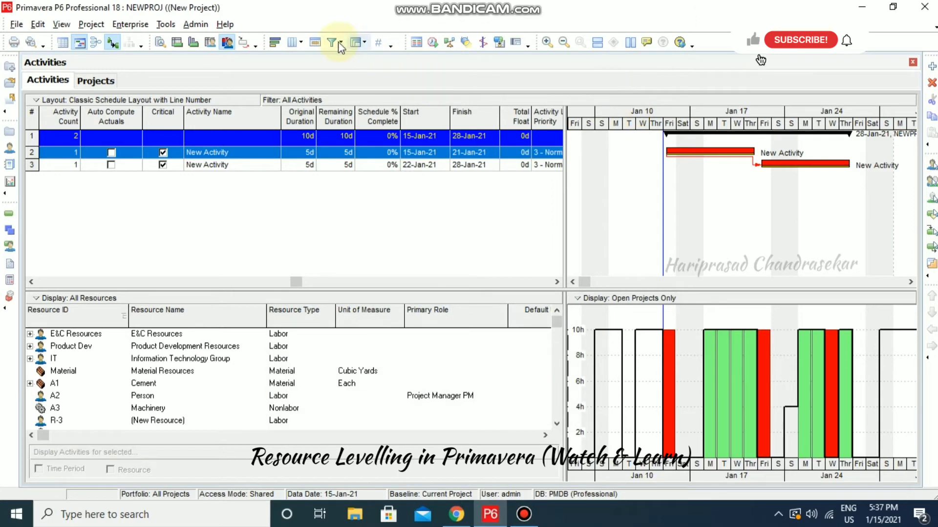
# Reschedule NEWPROJ without levelling so A1010 returns to 15-Jan-21 to 21-Jan-21
pyautogui.click(433, 42)
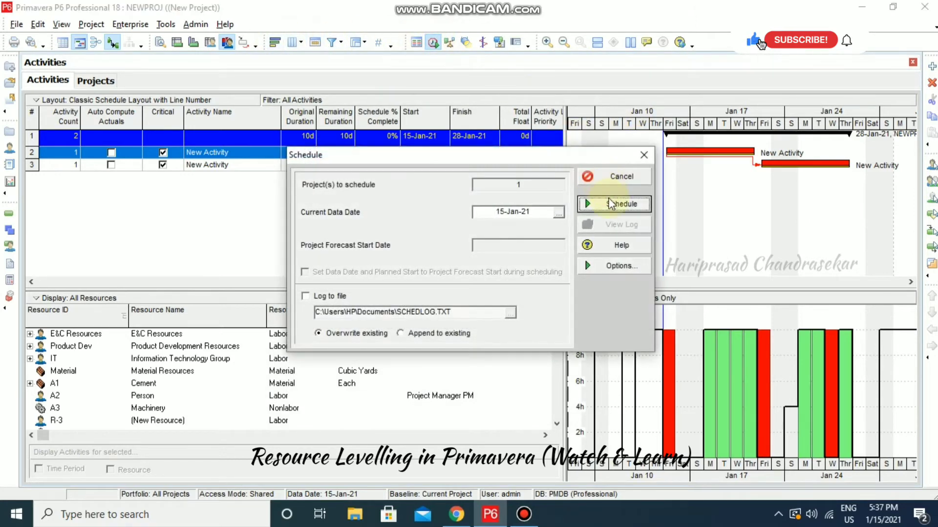
pyautogui.click(619, 202)
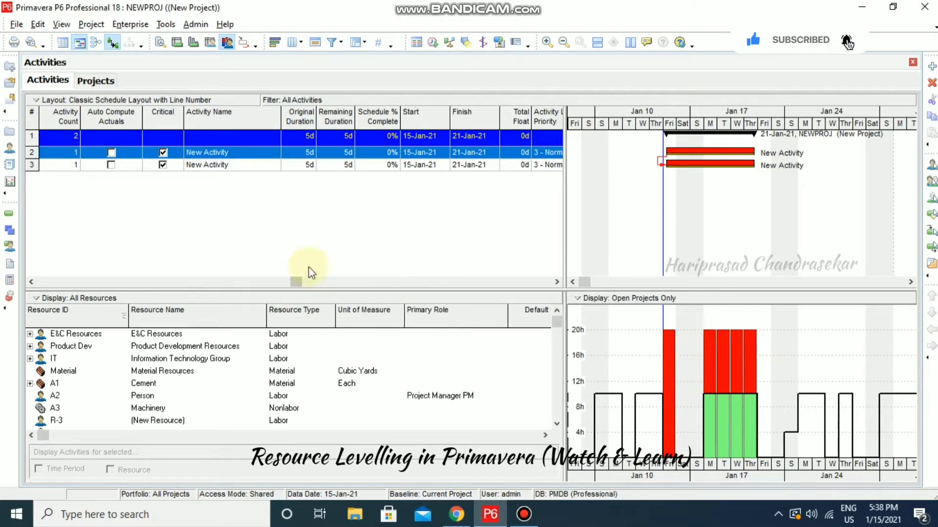
pyautogui.moveTo(293, 278); pyautogui.dragTo(55, 268)
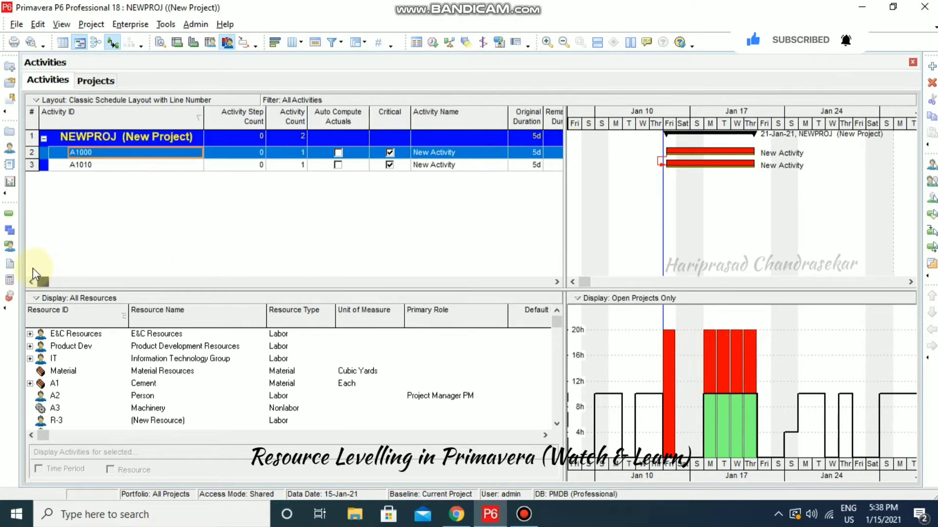
# Add activity A1020 below A1010 with a 5-day original duration
pyautogui.click(98, 165)
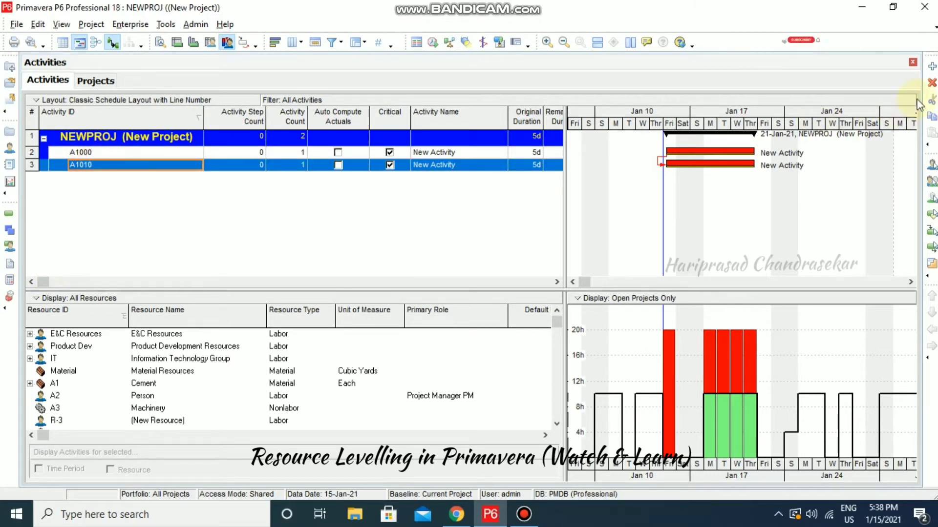
pyautogui.click(932, 67)
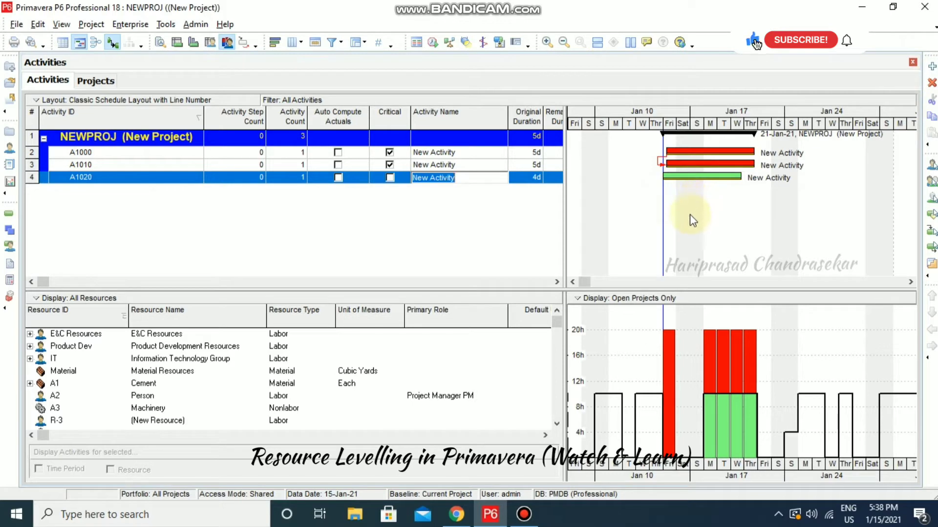
pyautogui.click(532, 177)
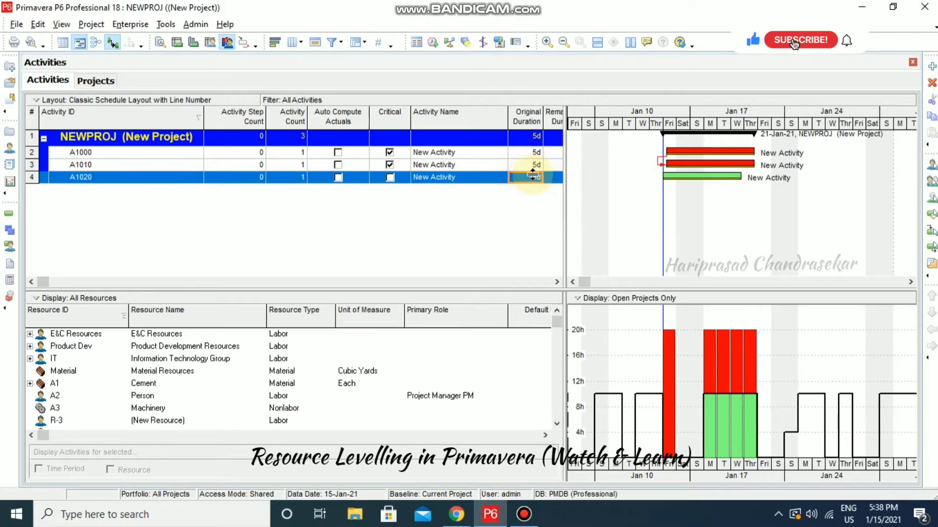
pyautogui.write('5')
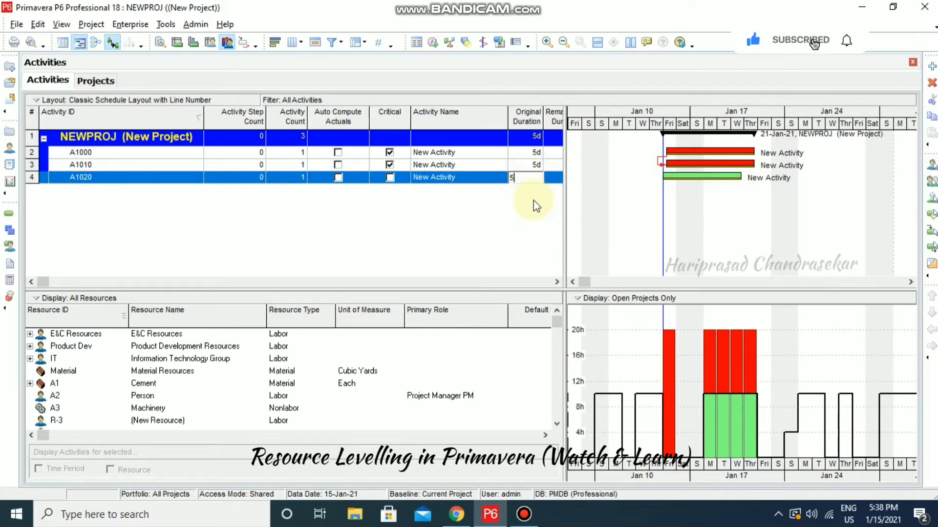
pyautogui.press('Return')
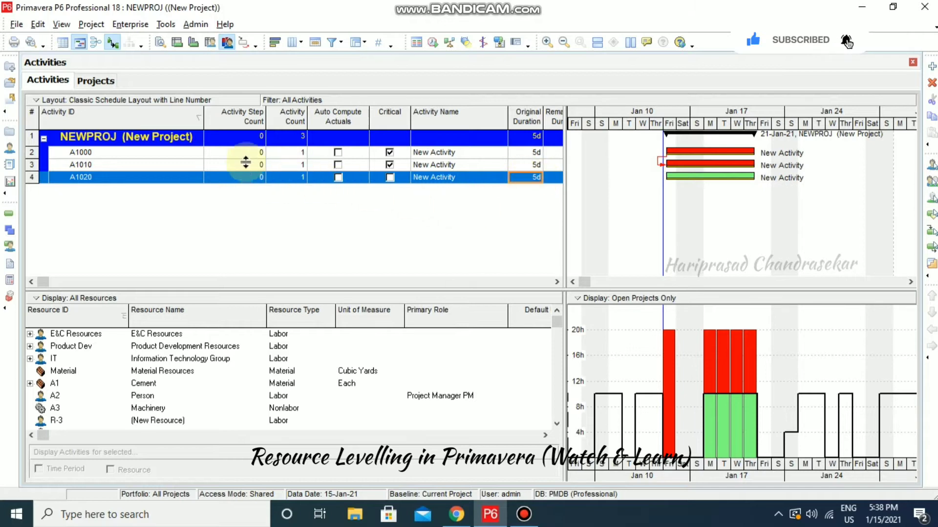
pyautogui.click(190, 165)
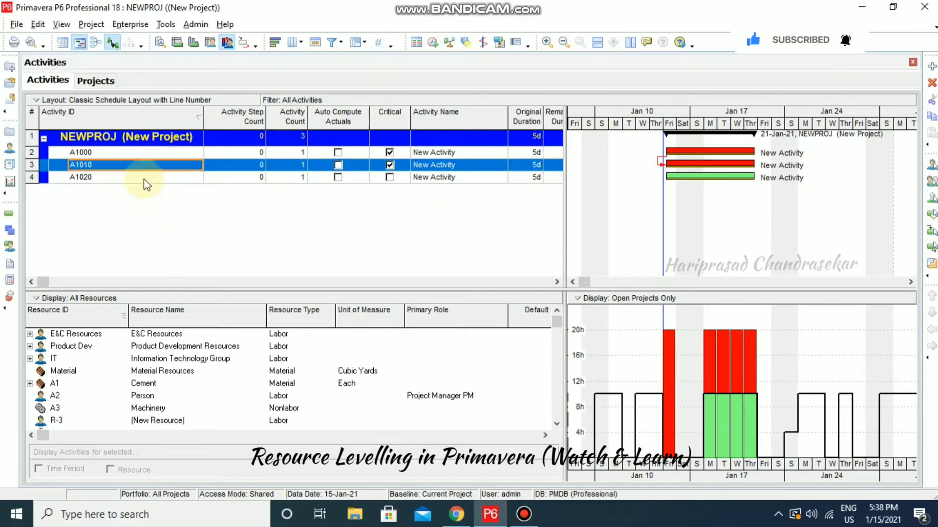
# Add A1020 as a successor of A1010 in the Relationships details and reschedule the project
pyautogui.click(160, 42)
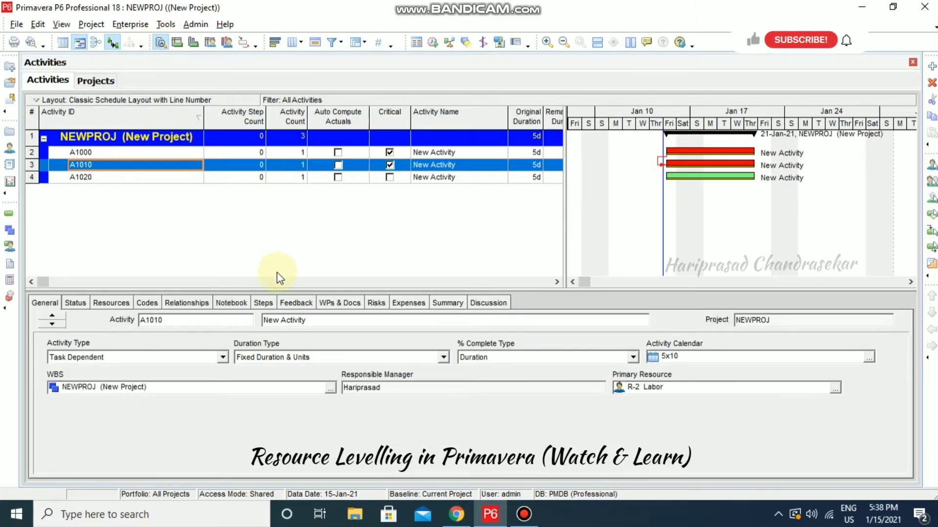
pyautogui.click(192, 302)
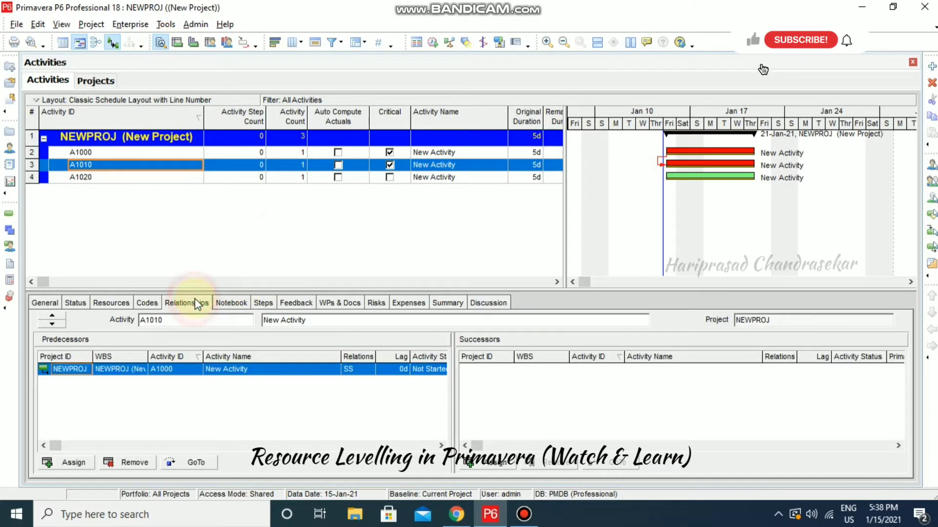
pyautogui.click(503, 463)
pyautogui.click(561, 313)
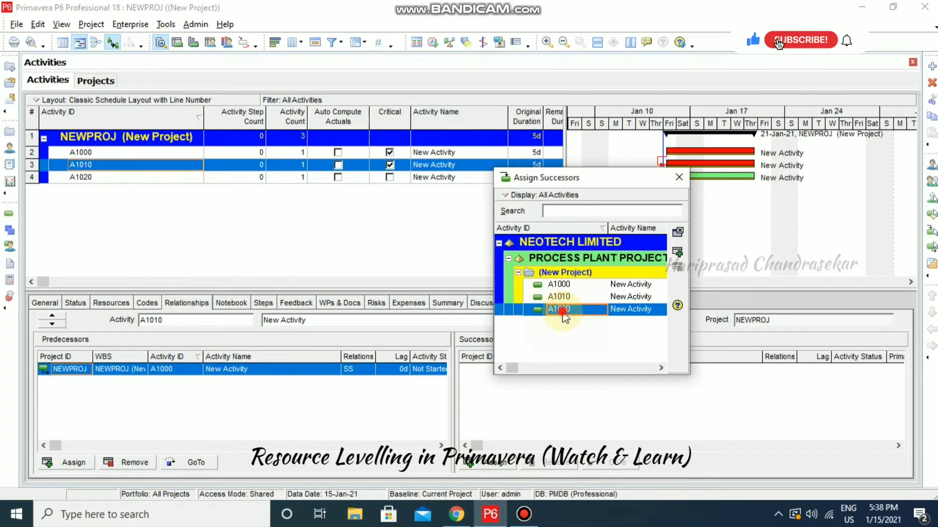
pyautogui.doubleClick(561, 312)
pyautogui.click(679, 177)
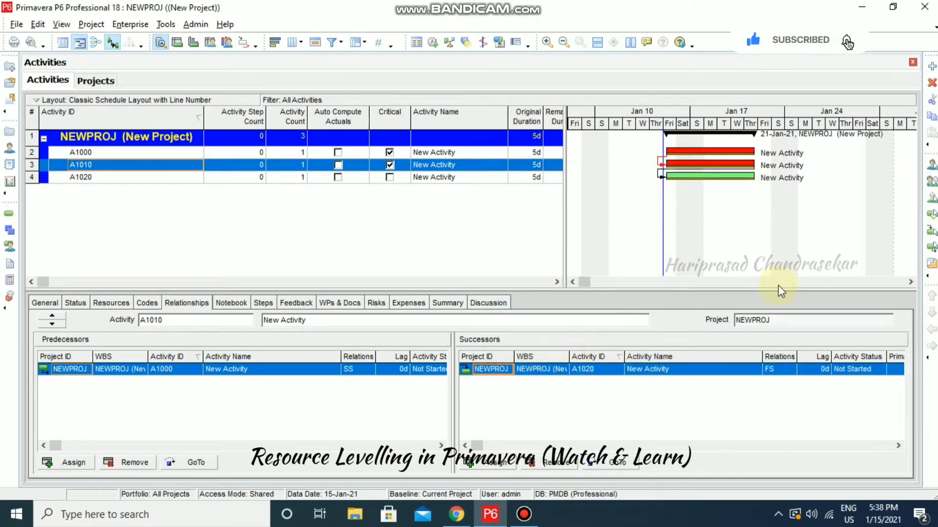
pyautogui.click(434, 44)
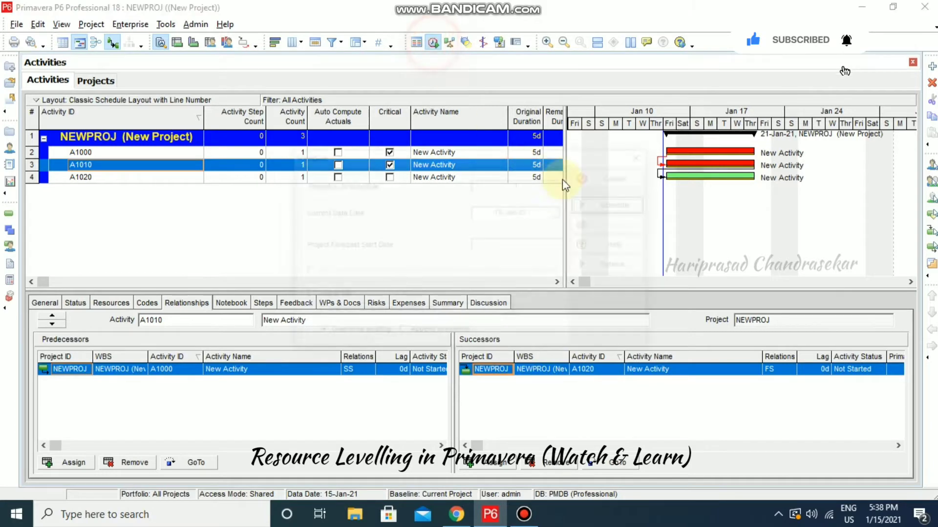
pyautogui.click(630, 206)
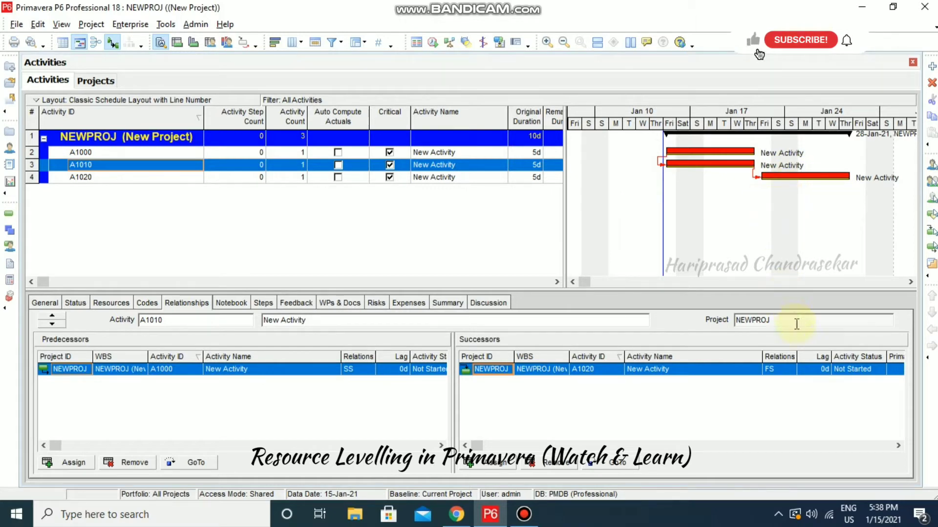
# Change the A1010–A1020 relationship to start-to-start and reschedule, then check A1020's predecessor
pyautogui.click(788, 370)
pyautogui.click(790, 373)
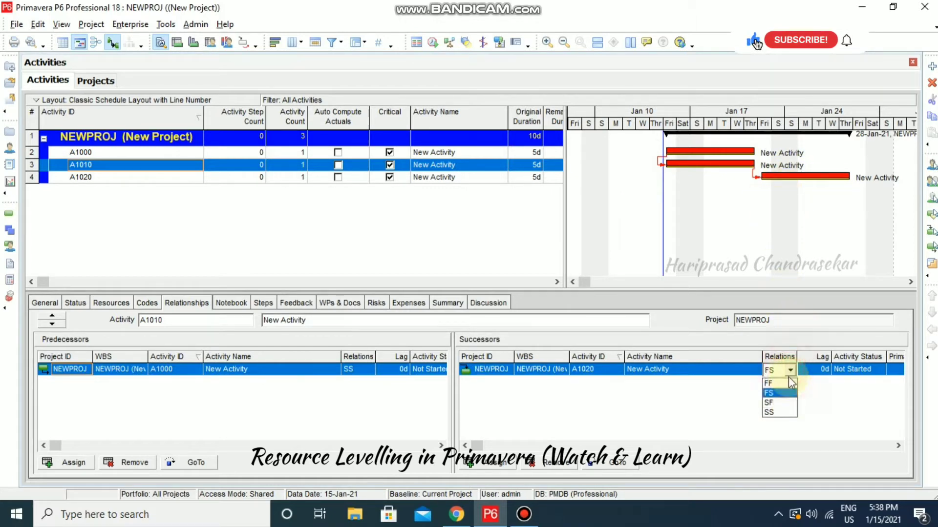
pyautogui.click(770, 409)
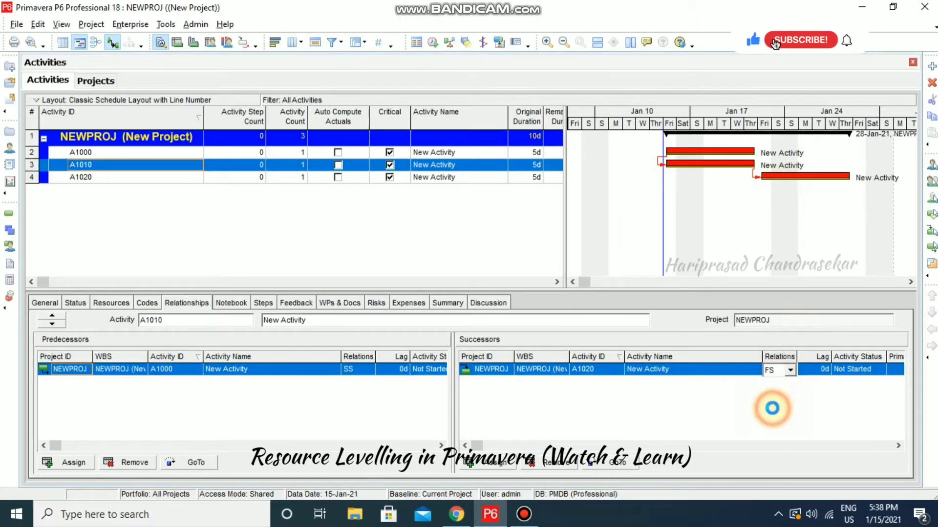
pyautogui.click(432, 42)
pyautogui.click(640, 204)
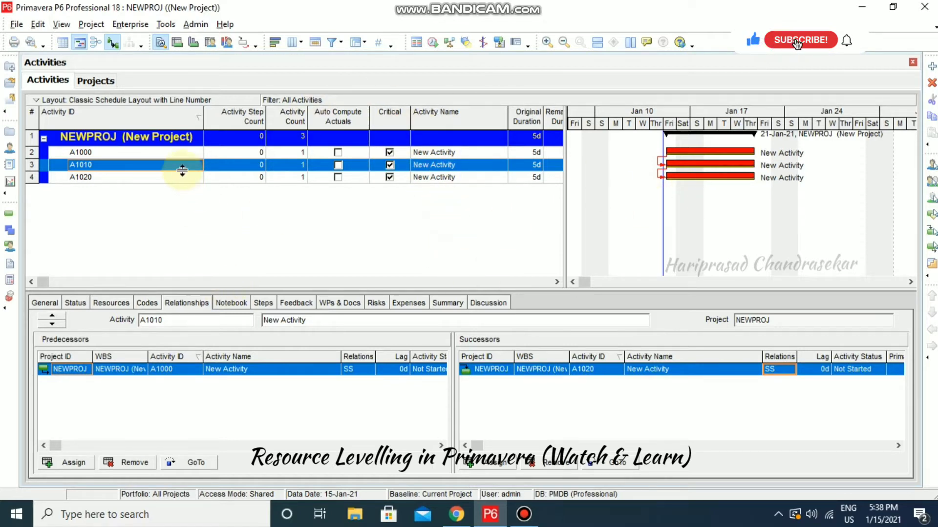
pyautogui.click(147, 179)
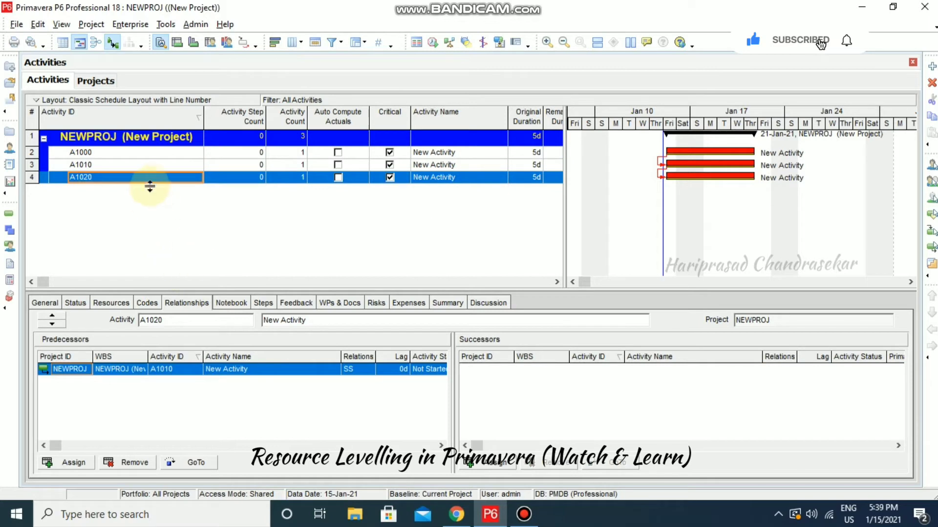
# Assign the R-2 Labor resource to A1020 and display the resource usage profile peaking at 30h
pyautogui.rightClick(153, 180)
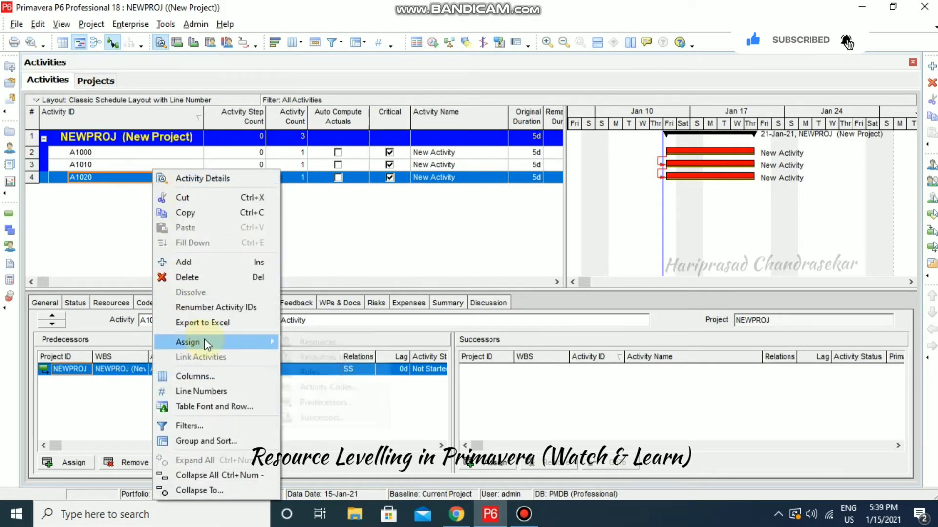
pyautogui.moveTo(205, 341)
pyautogui.click(344, 249)
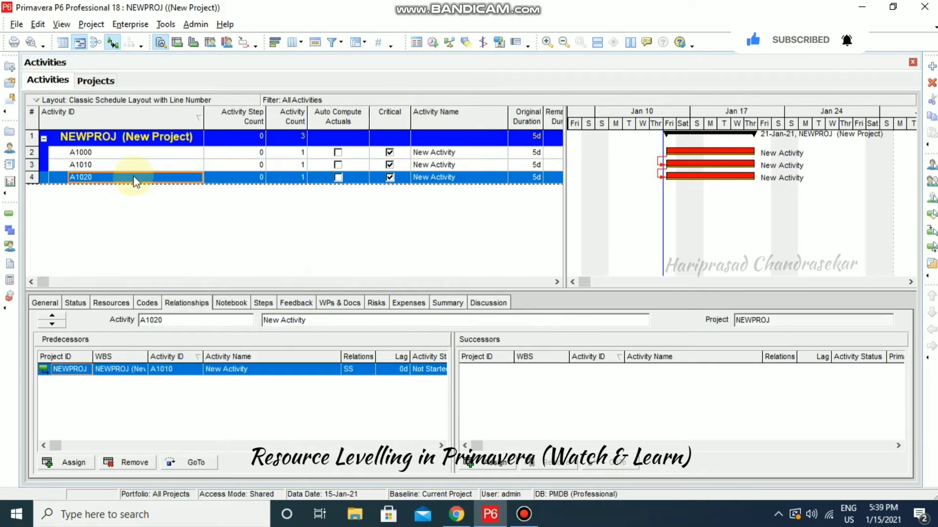
pyautogui.click(121, 301)
pyautogui.click(95, 465)
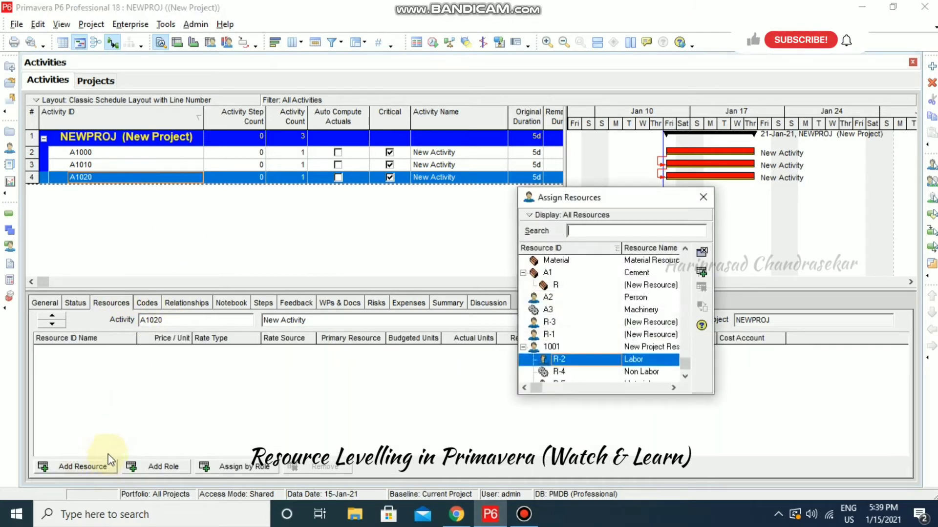
pyautogui.doubleClick(608, 357)
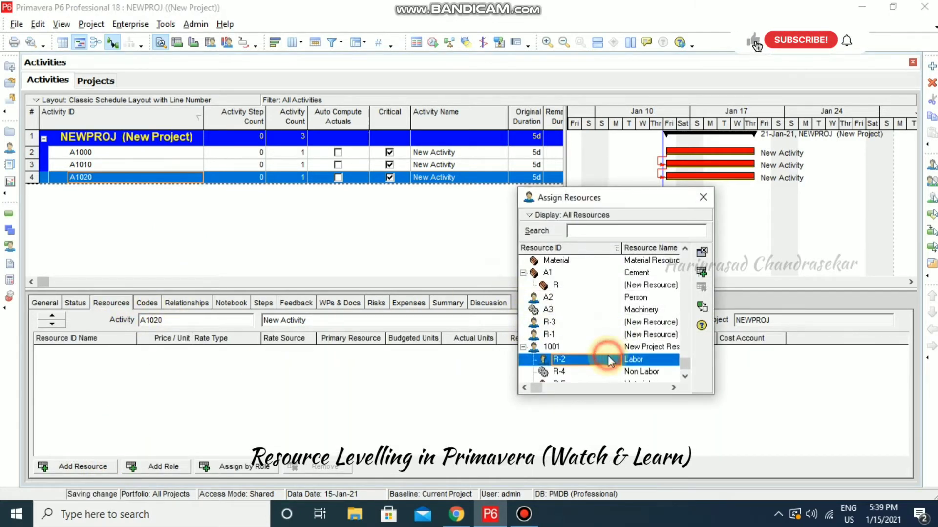
pyautogui.click(705, 198)
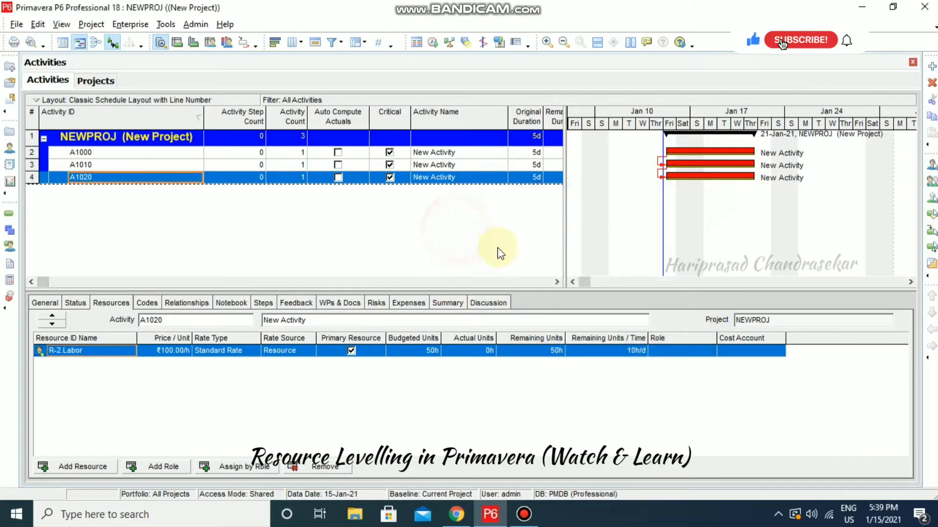
pyautogui.click(226, 43)
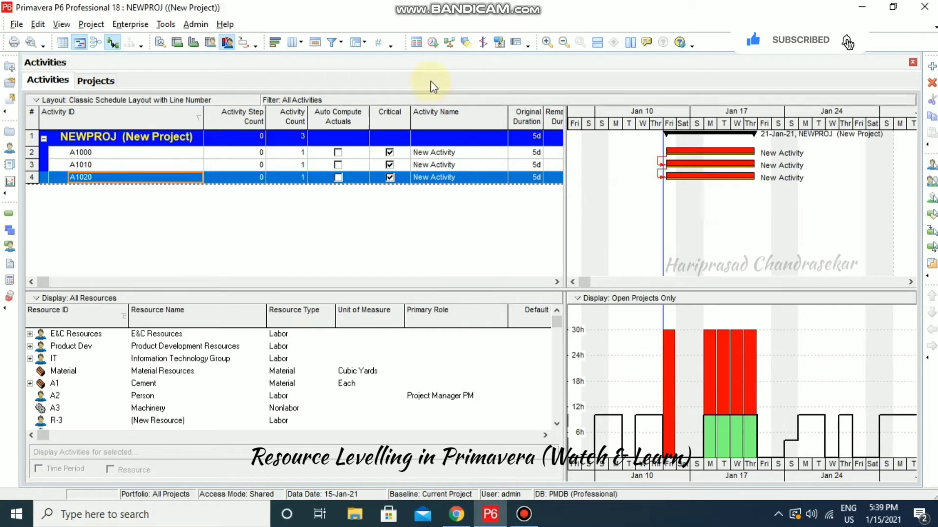
# Reschedule NEWPROJ and open Level Resources, set to level all resources by Activity Leveling Priority
pyautogui.click(431, 43)
pyautogui.click(625, 203)
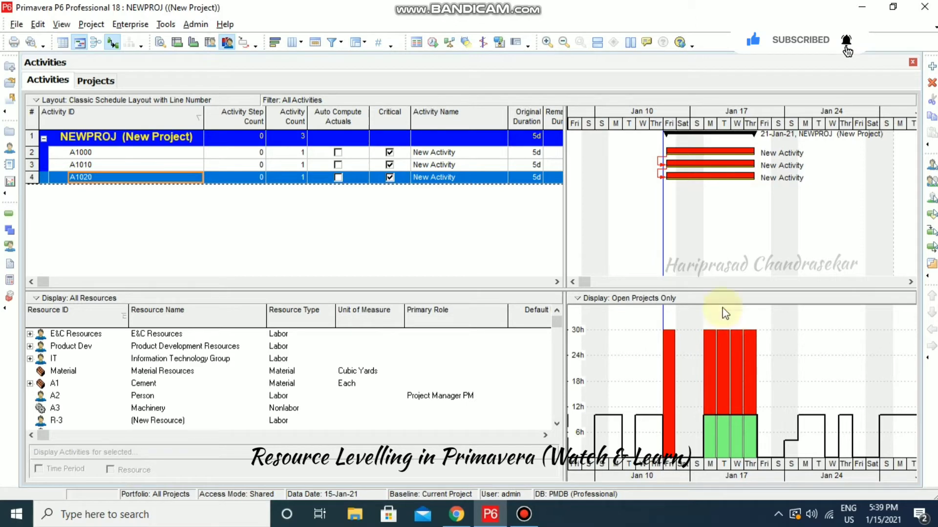
pyautogui.click(450, 43)
pyautogui.moveTo(472, 86); pyautogui.dragTo(382, 85)
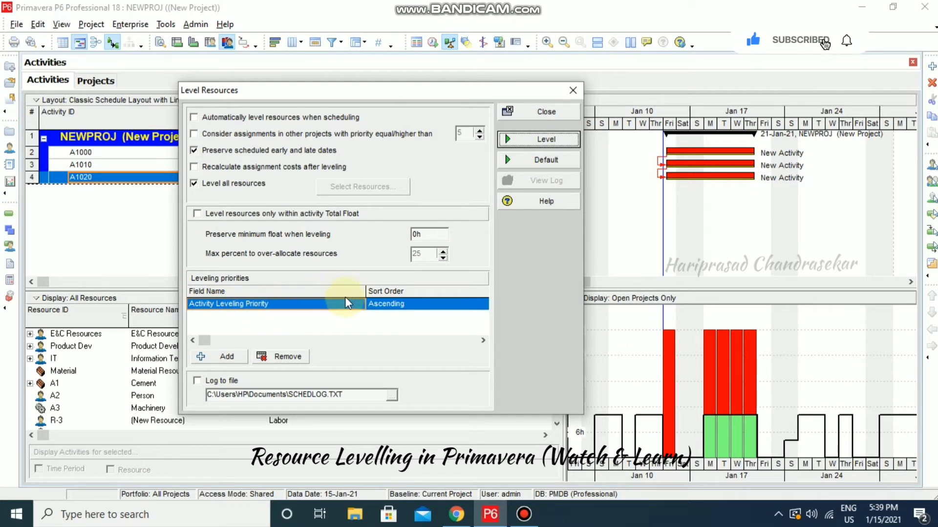
# Add a Project Leveling Priority row, sorted ascending, to the leveling priorities
pyautogui.click(236, 359)
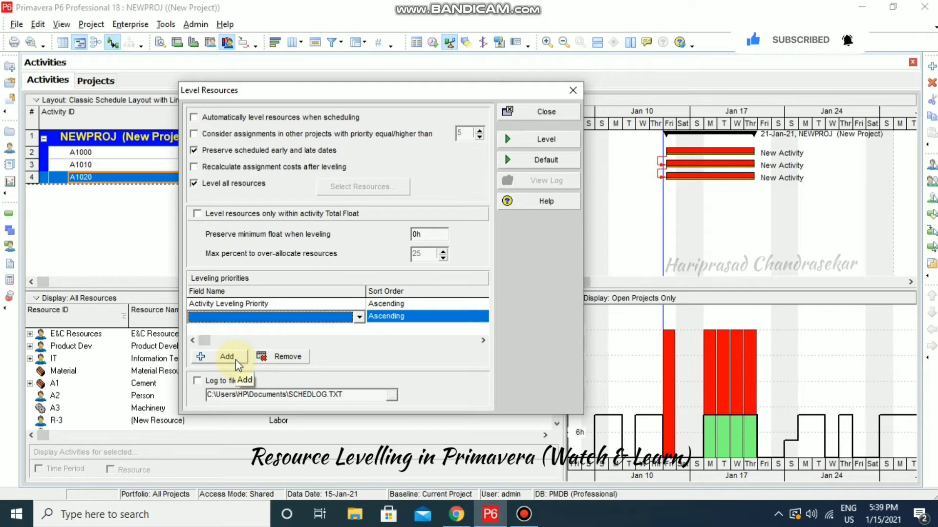
pyautogui.click(236, 359)
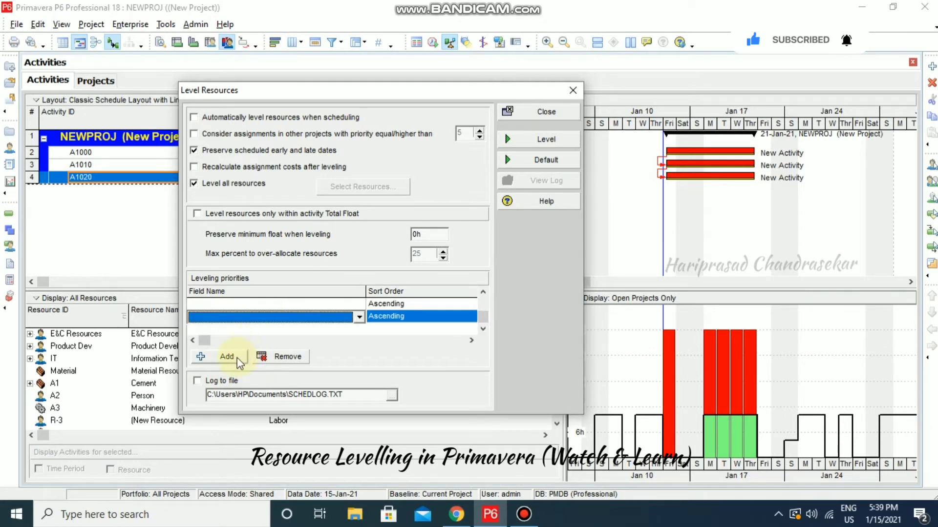
pyautogui.click(483, 294)
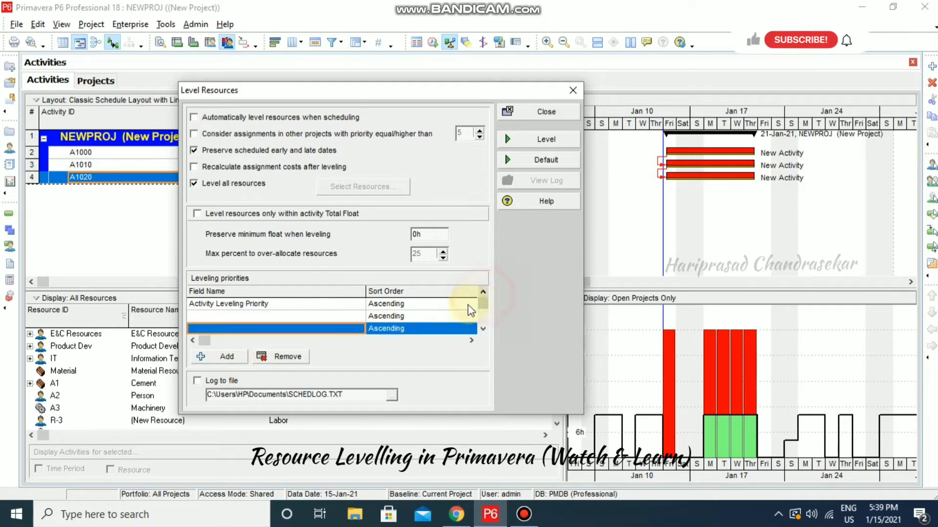
pyautogui.click(298, 358)
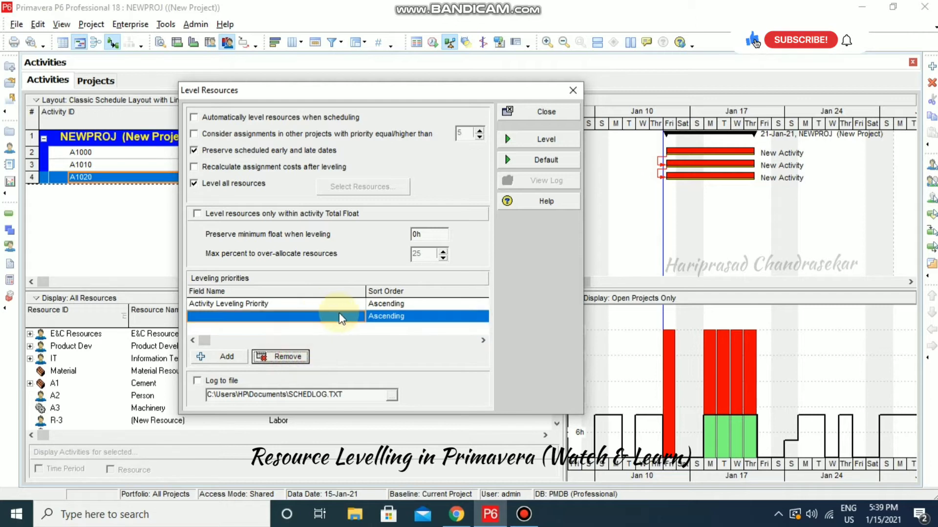
pyautogui.click(358, 317)
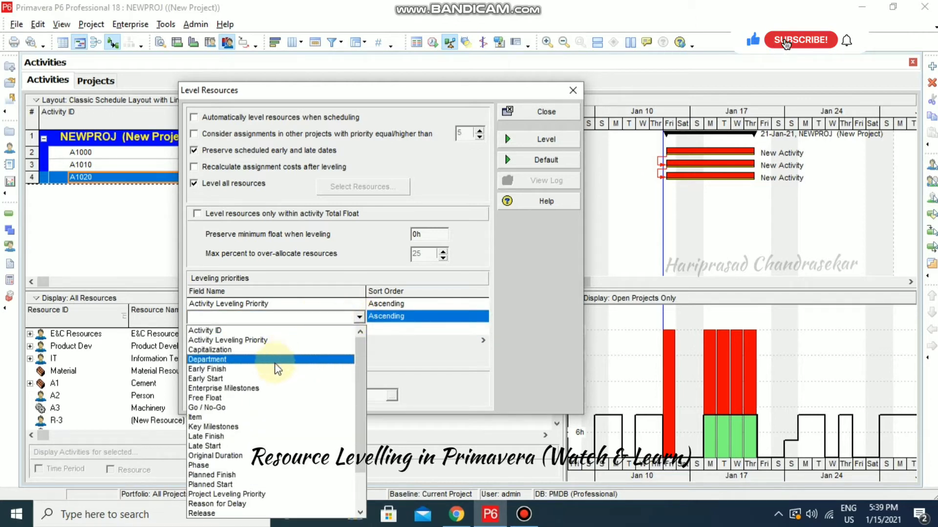
pyautogui.click(359, 318)
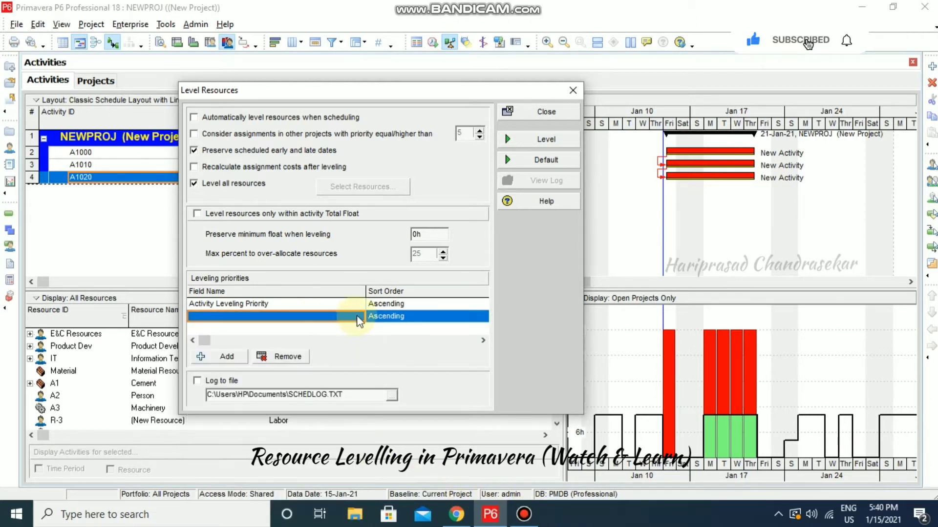
pyautogui.click(358, 318)
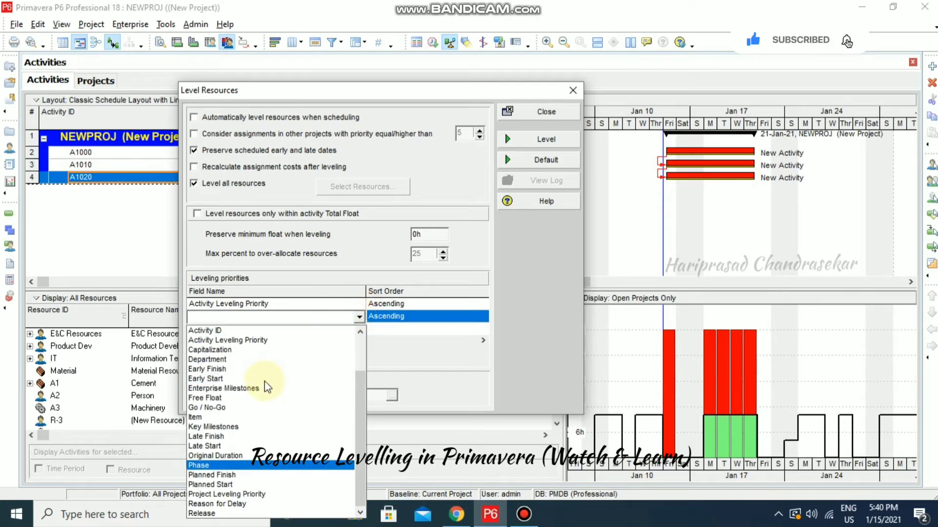
pyautogui.scroll(-2, 268, 387)
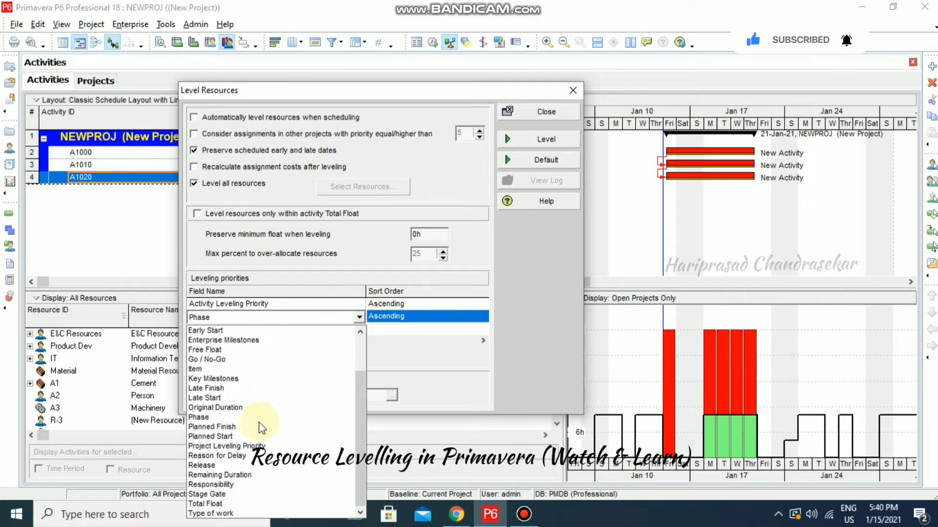
pyautogui.click(246, 446)
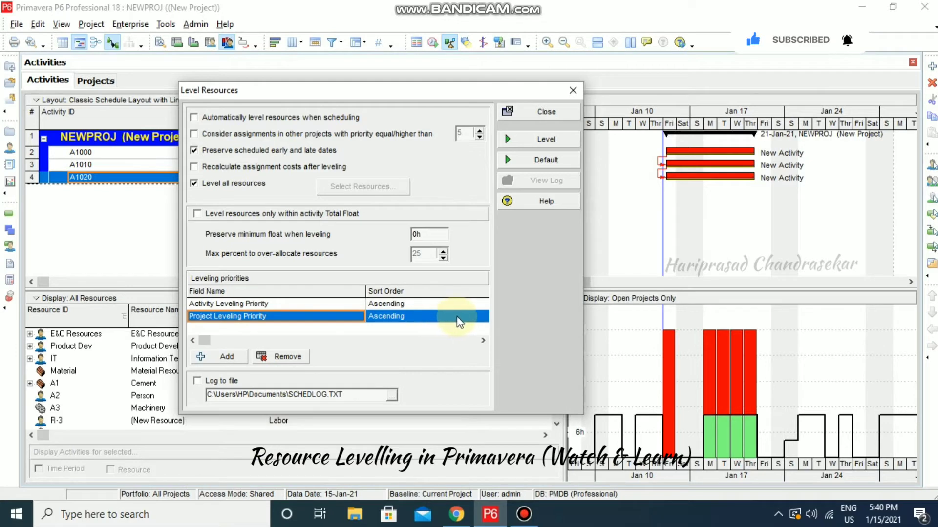
pyautogui.click(485, 317)
pyautogui.click(484, 319)
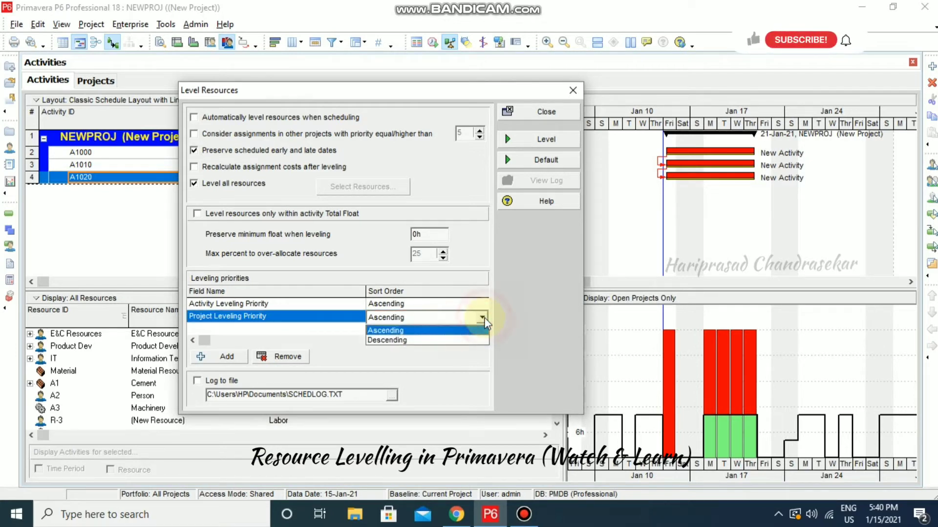
pyautogui.click(485, 318)
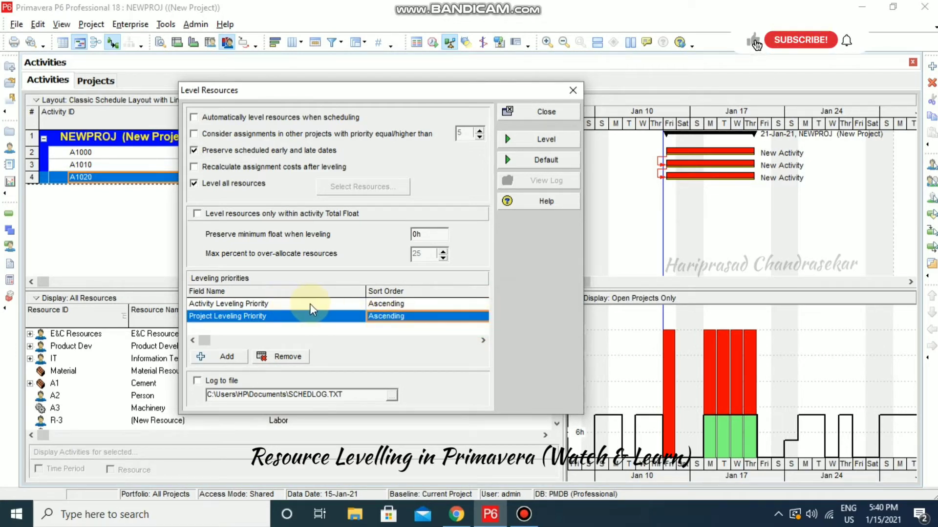
# Keep Activity Leveling Priority ascending, then close Level Resources and save the settings
pyautogui.click(484, 305)
pyautogui.click(483, 306)
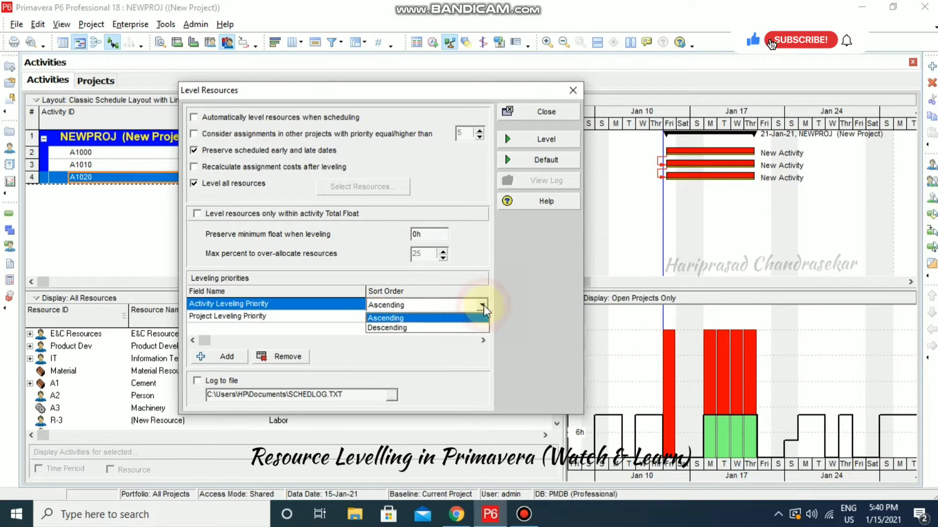
pyautogui.click(484, 305)
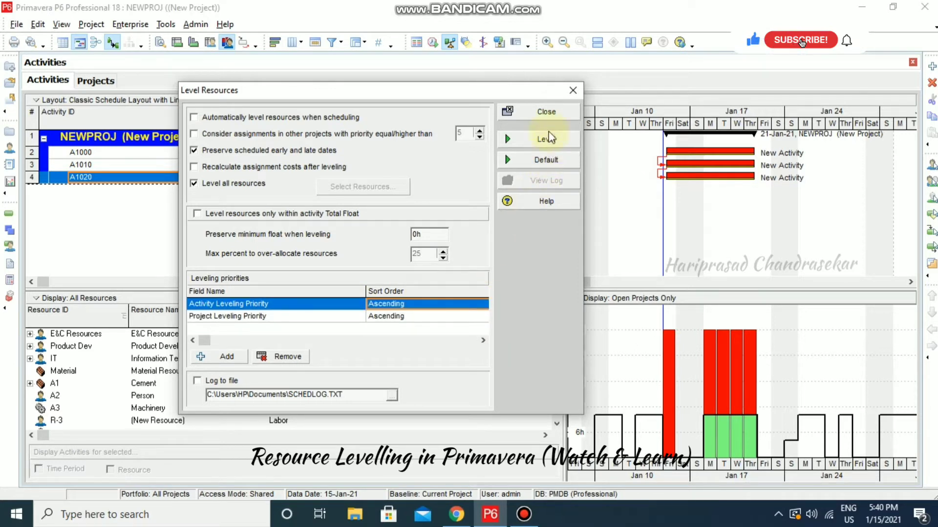
pyautogui.click(544, 108)
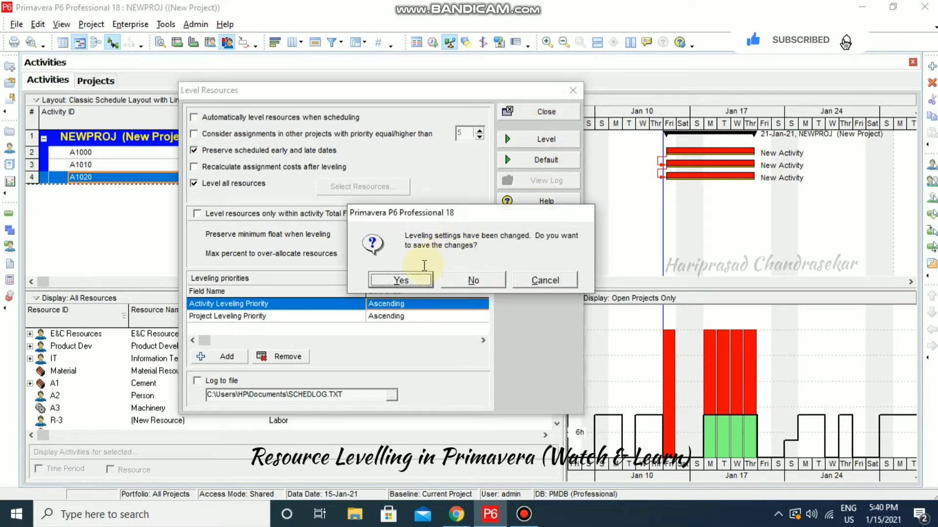
pyautogui.click(418, 282)
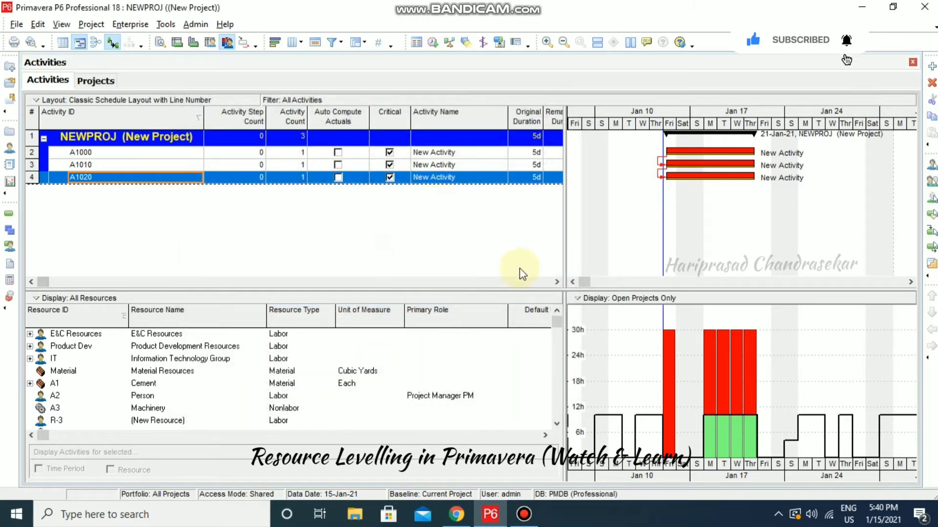
pyautogui.click(552, 280)
# Check the first activity's Activity Leveling Priority, leaving it at 3 - Normal
pyautogui.click(552, 281)
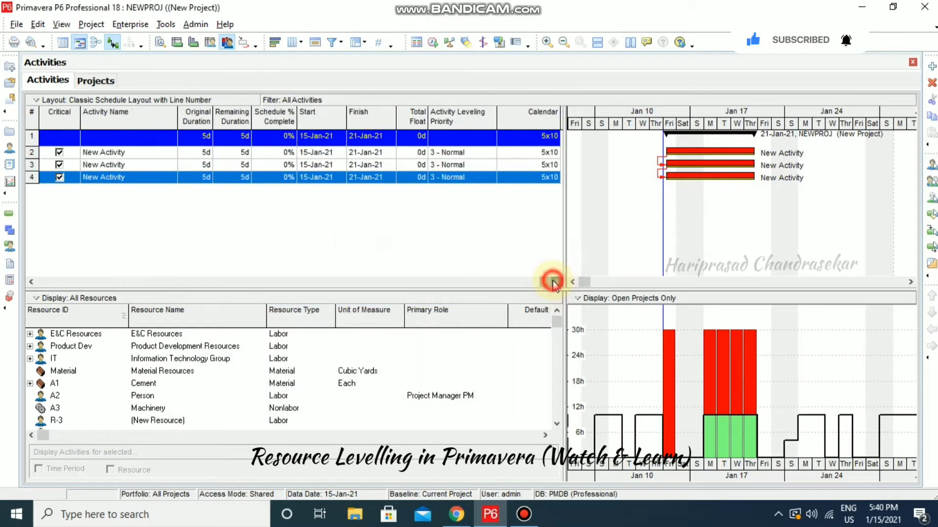
pyautogui.click(494, 153)
pyautogui.click(494, 153)
pyautogui.click(491, 153)
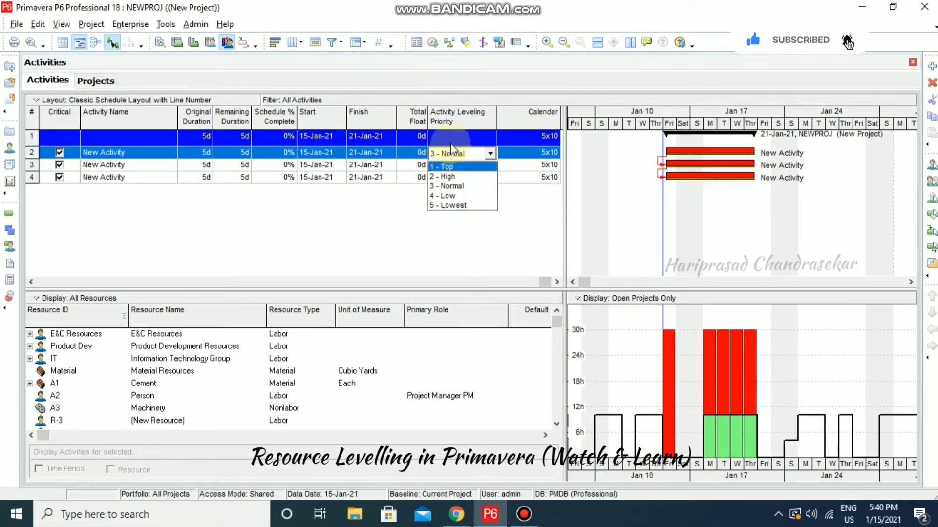
pyautogui.click(398, 219)
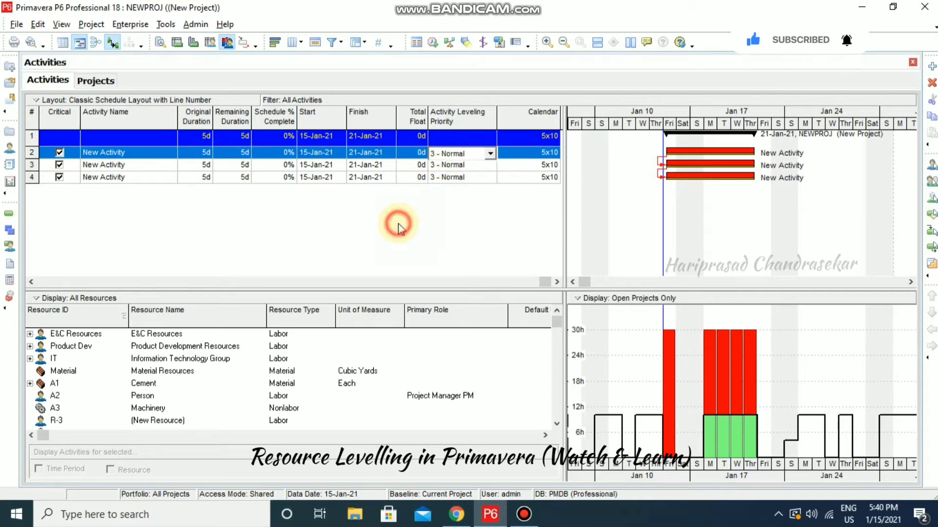
# In the Projects window, add the Project Leveling Priority column from the General group
pyautogui.click(103, 81)
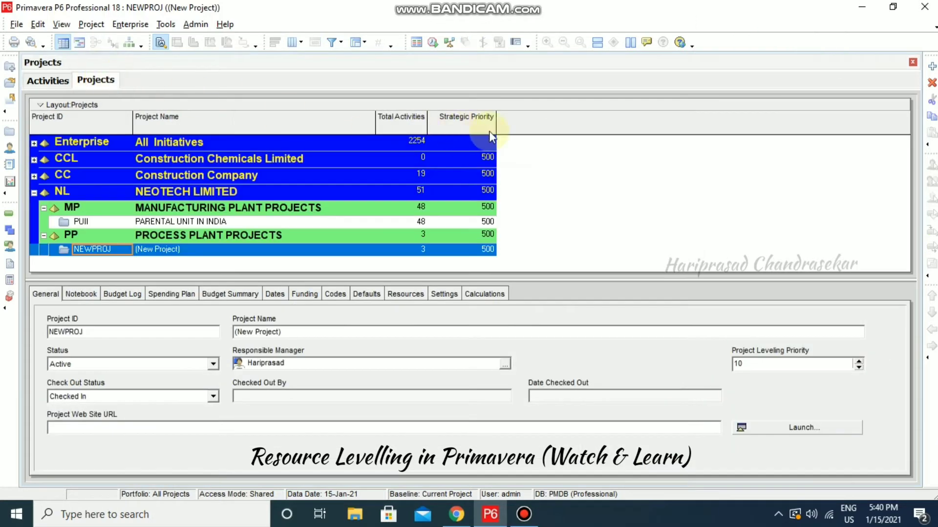
pyautogui.rightClick(549, 121)
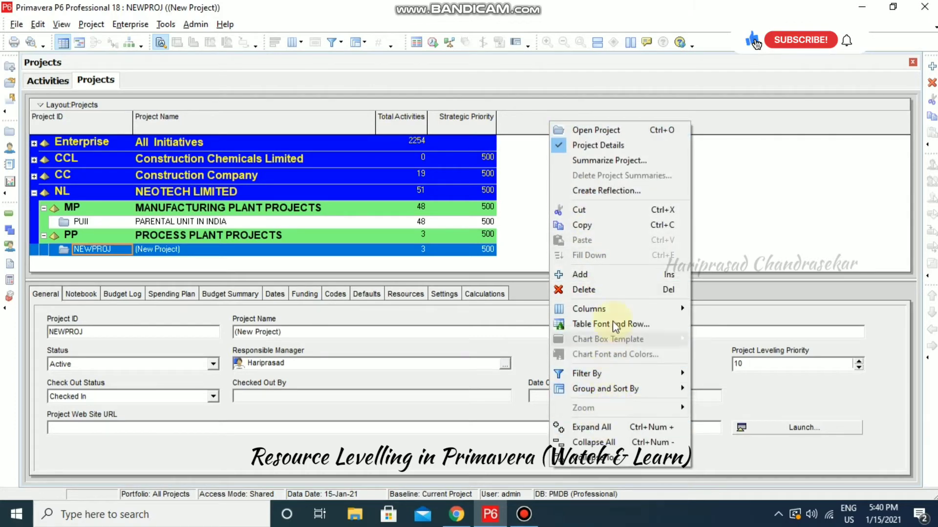
pyautogui.moveTo(611, 312)
pyautogui.click(728, 354)
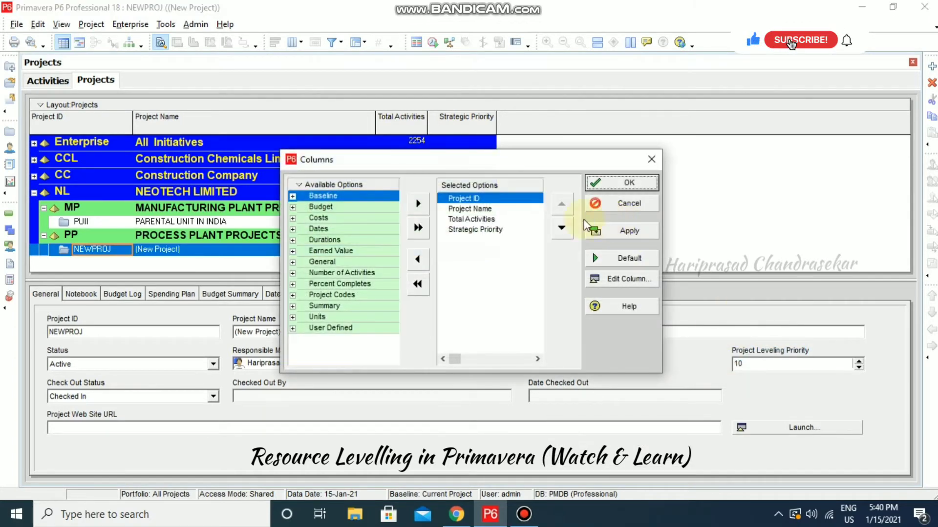
pyautogui.click(292, 263)
pyautogui.click(342, 331)
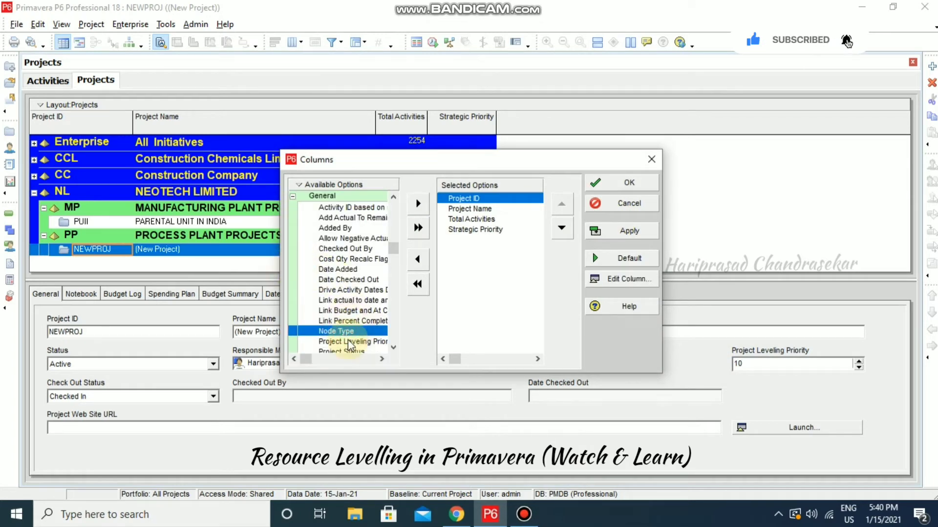
pyautogui.click(350, 342)
pyautogui.click(477, 230)
pyautogui.click(418, 203)
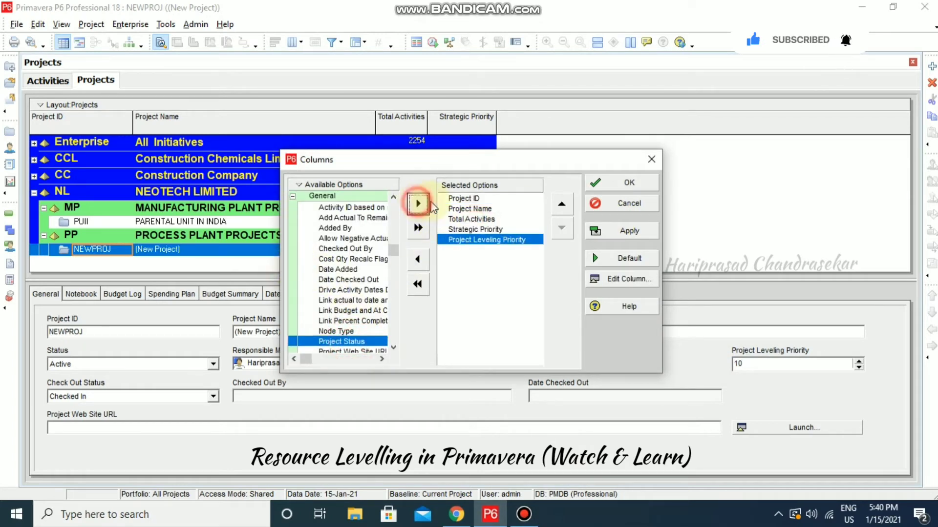
pyautogui.click(626, 183)
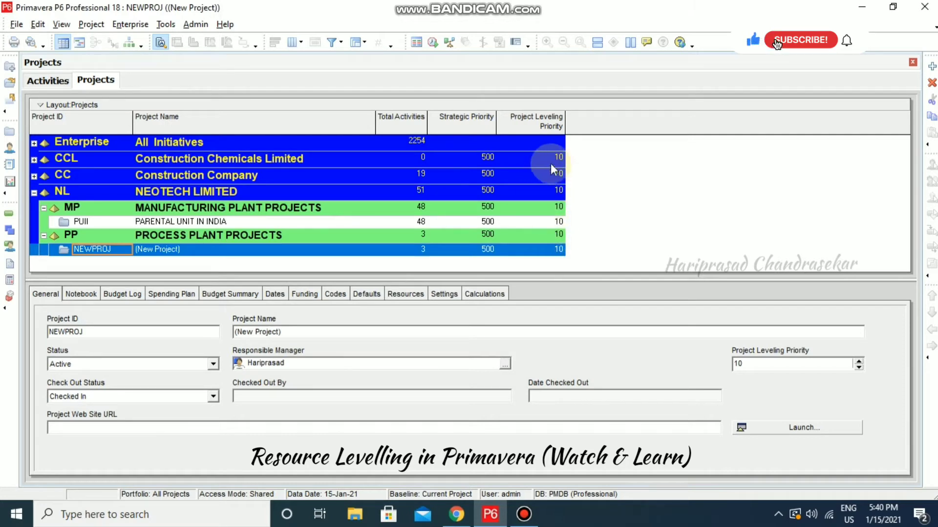
# Re-enter NEWPROJ's Project Leveling Priority, clearing the 1–100 range warning and leaving it at 10
pyautogui.click(559, 250)
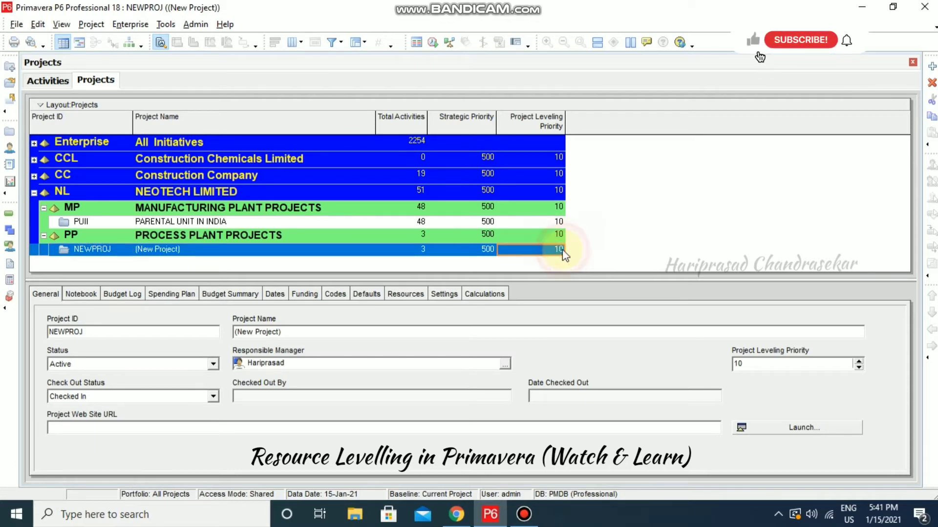
pyautogui.click(559, 250)
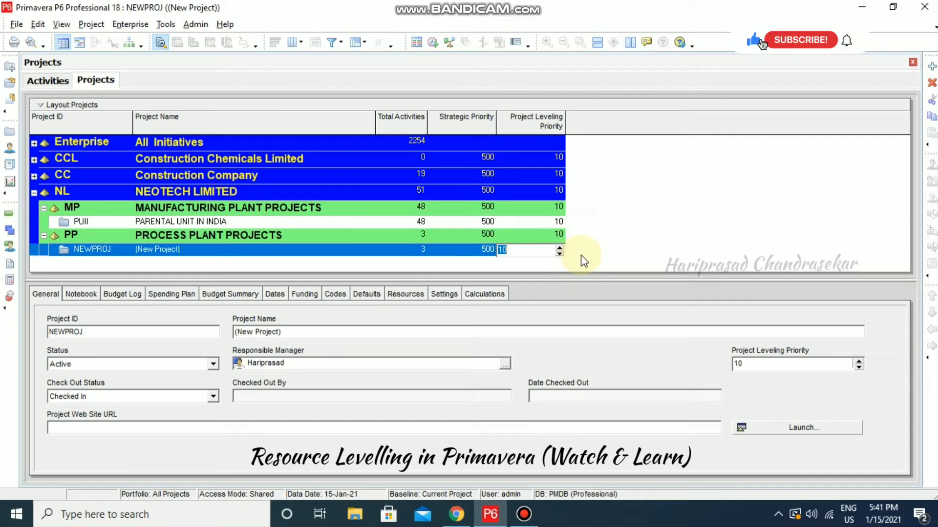
pyautogui.write('10')
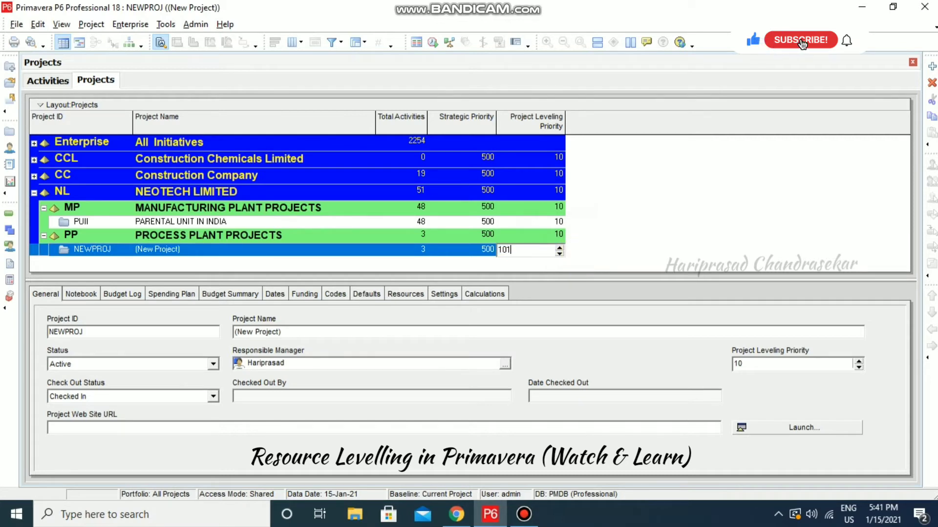
pyautogui.click(582, 255)
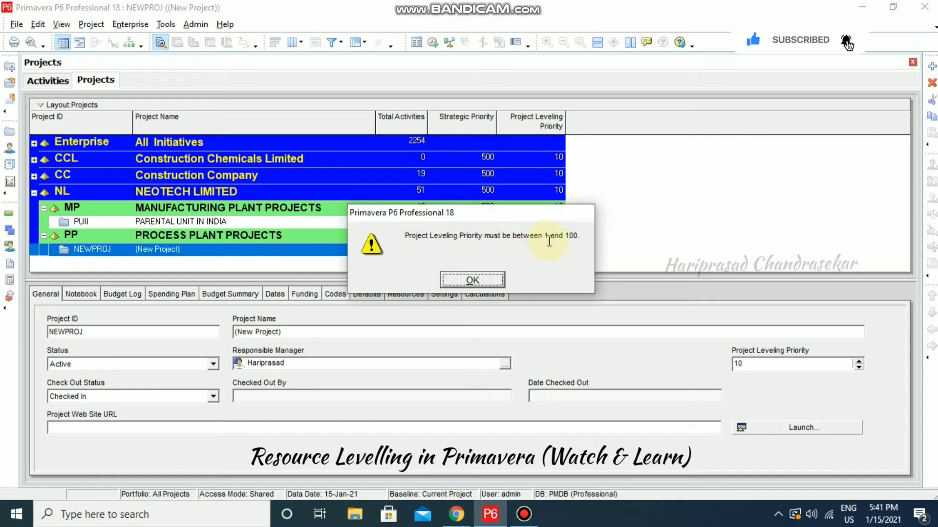
pyautogui.click(491, 276)
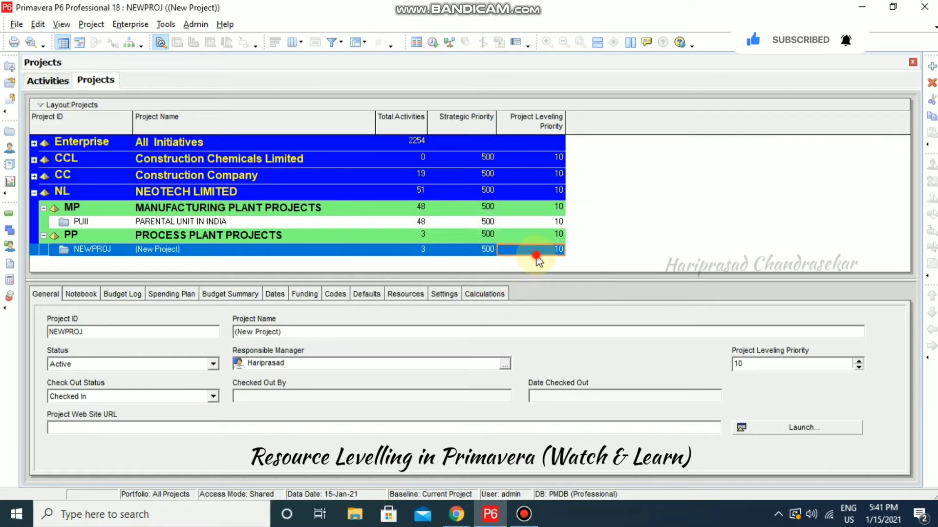
pyautogui.click(538, 254)
pyautogui.write('1')
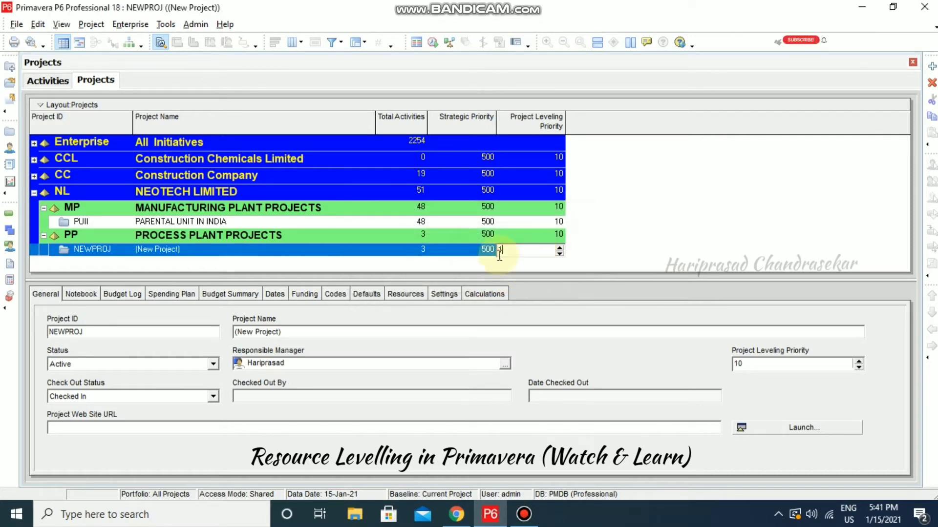
pyautogui.click(613, 256)
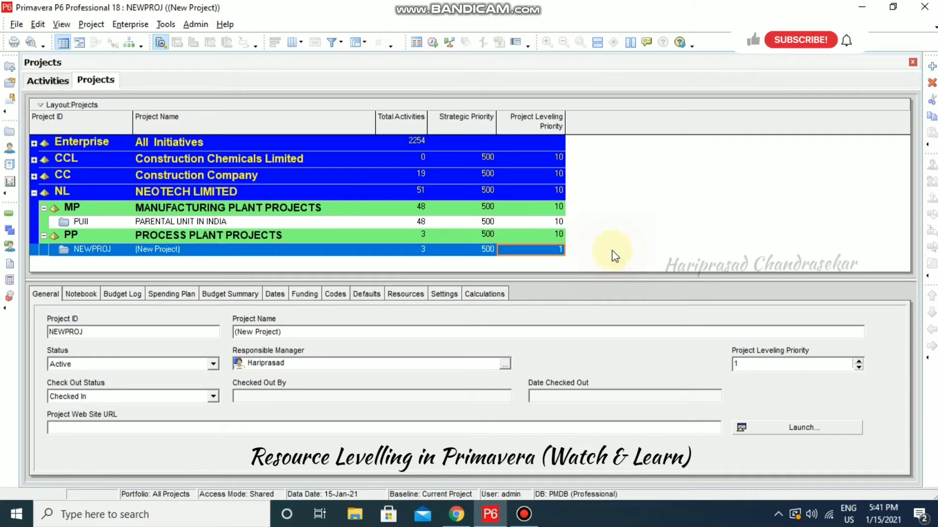
pyautogui.click(554, 251)
pyautogui.write('10')
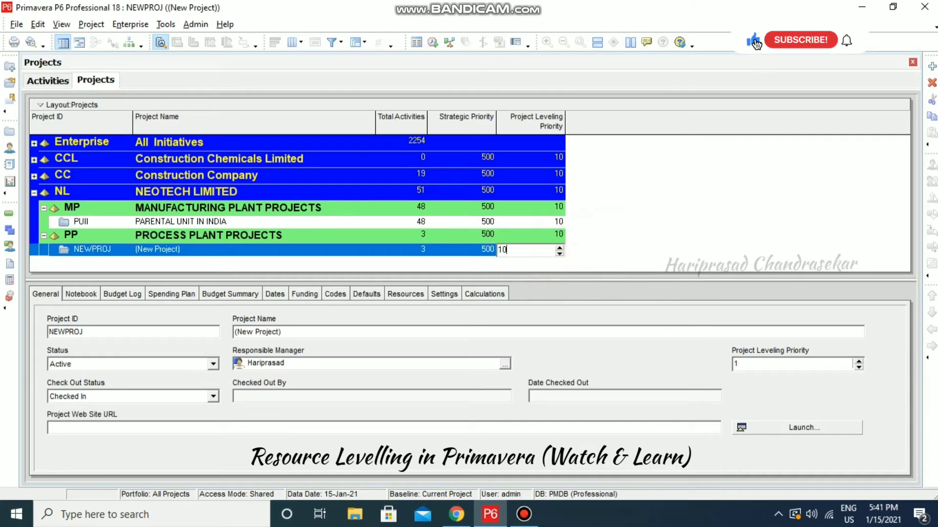
pyautogui.click(610, 250)
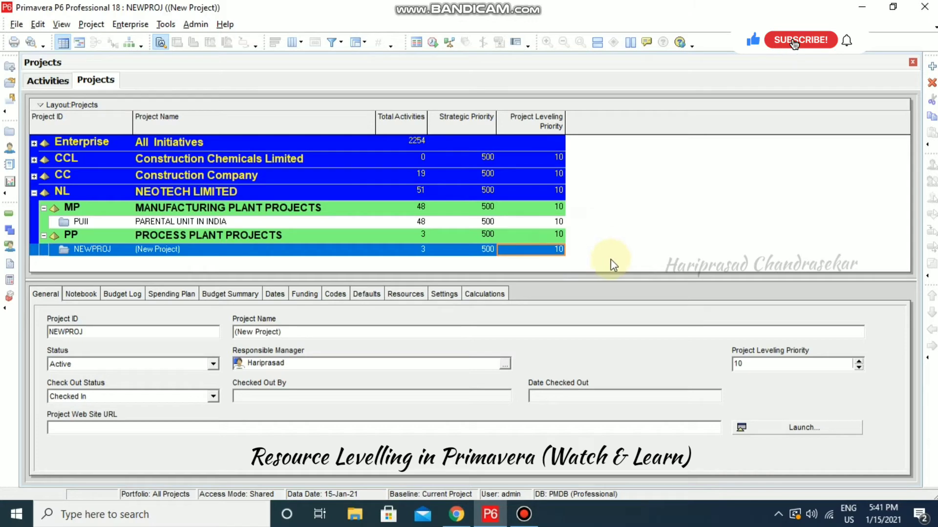
pyautogui.click(47, 81)
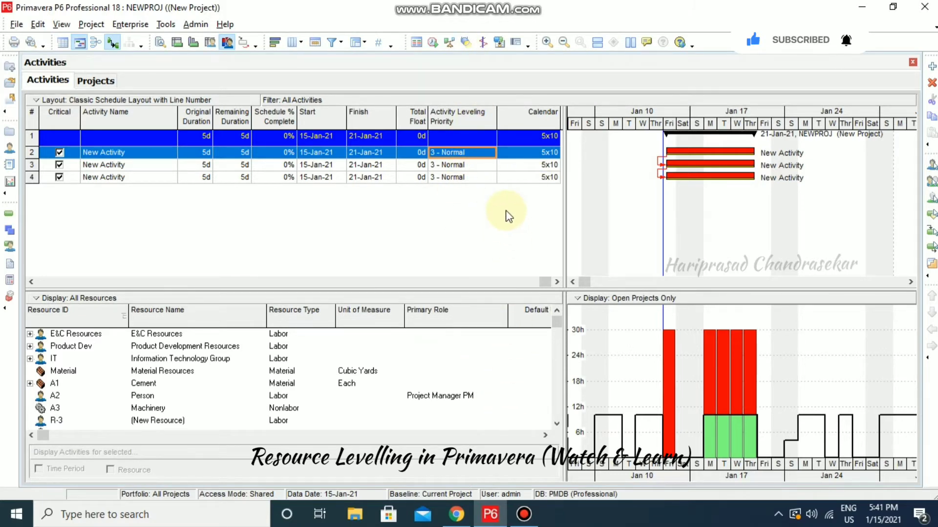
# Level resources and scroll the Gantt chart to see the activities finishing 04-Feb-21
pyautogui.click(448, 43)
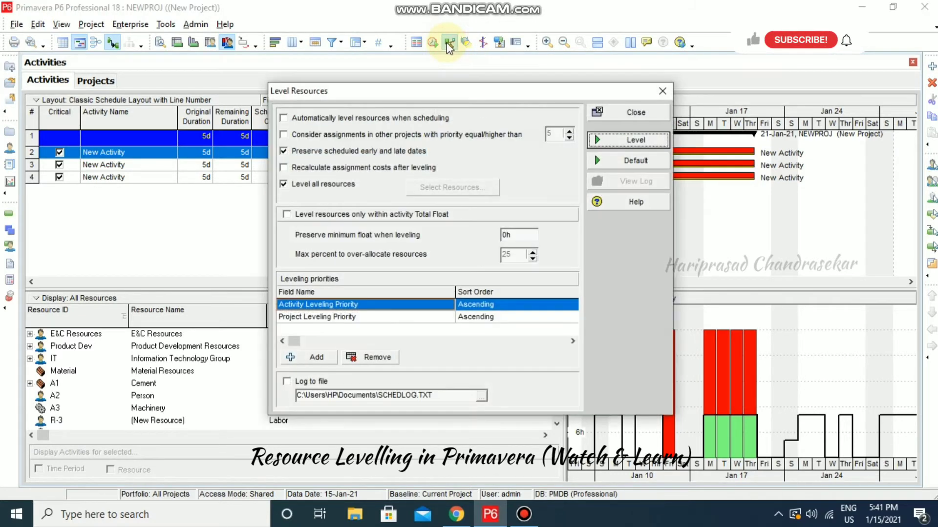
pyautogui.click(634, 141)
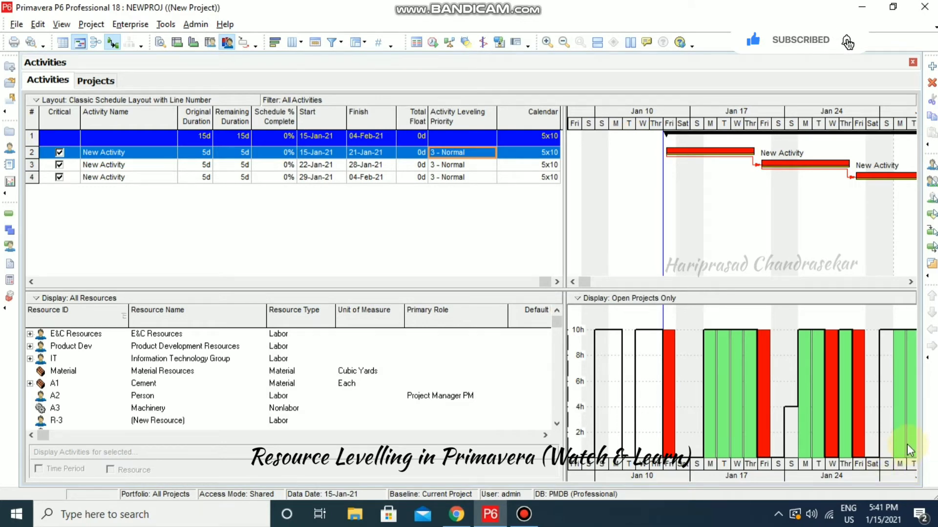
pyautogui.click(911, 282)
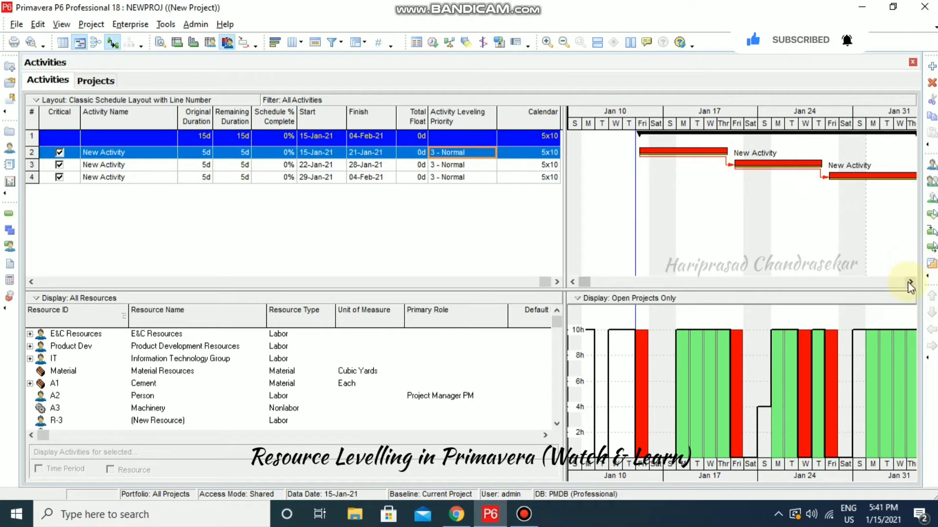
pyautogui.click(910, 283)
pyautogui.click(909, 283)
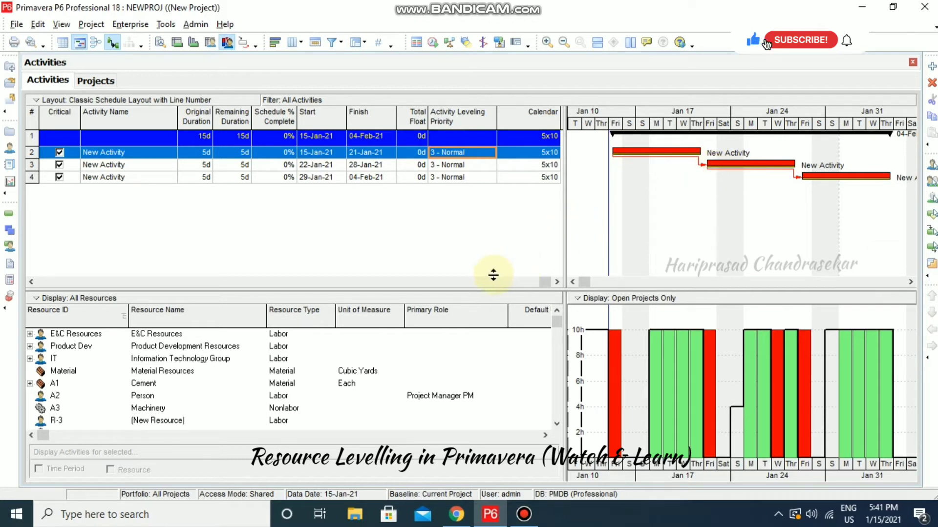
# Select the activities now starting 22-Jan-21 and 29-Jan-21 and show their details
pyautogui.click(310, 166)
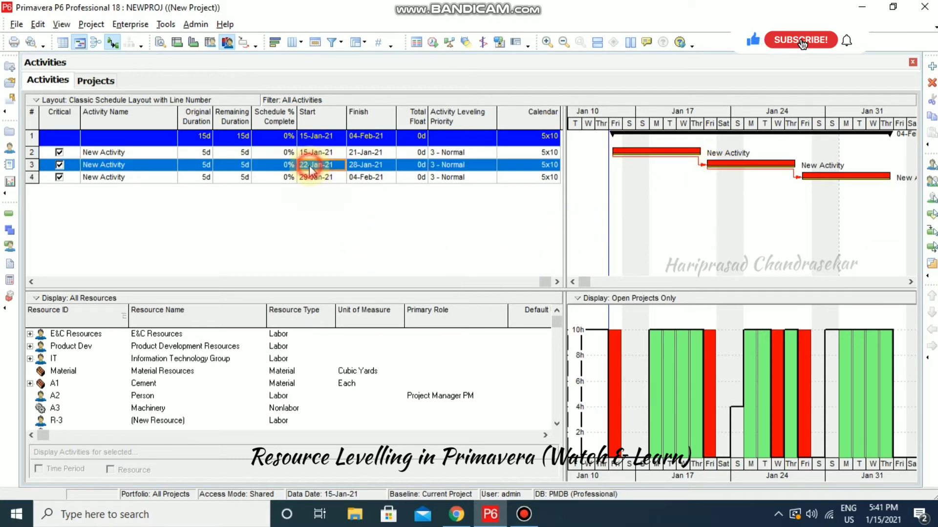
pyautogui.click(320, 178)
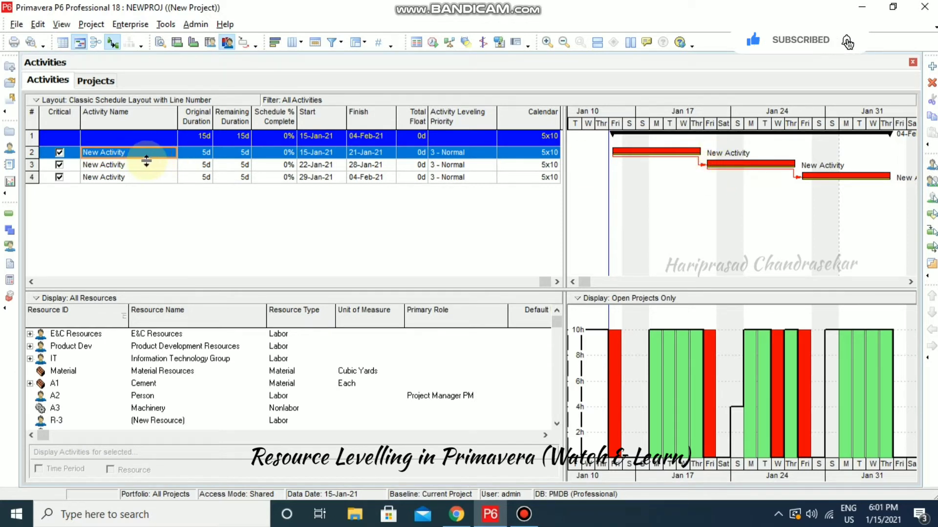
pyautogui.click(161, 43)
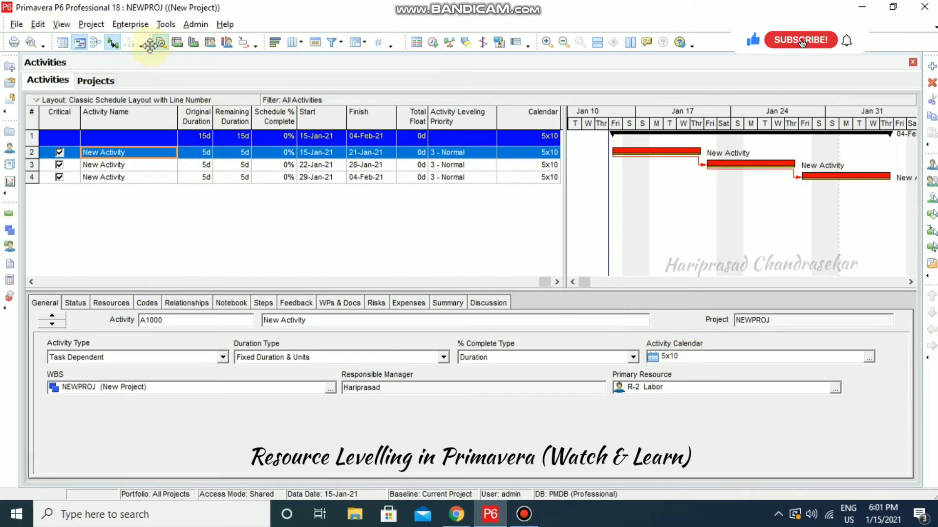
pyautogui.click(130, 24)
pyautogui.click(142, 104)
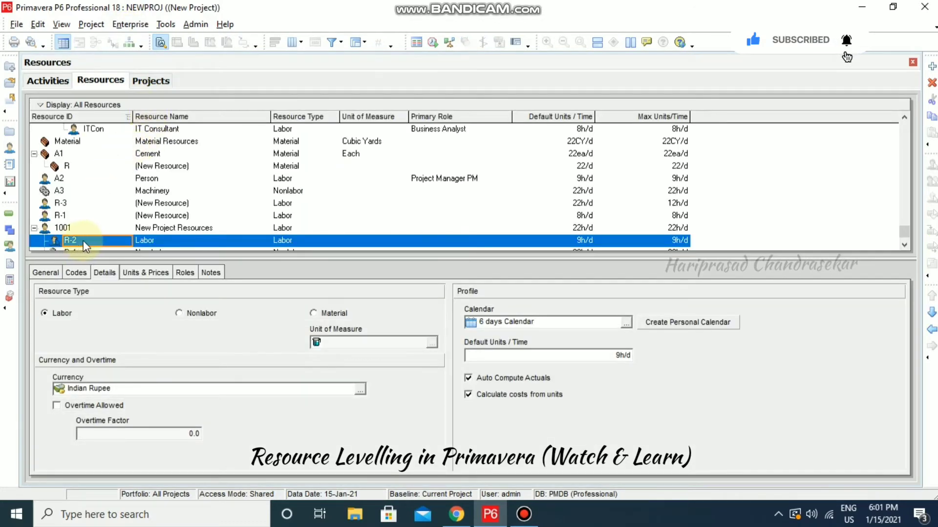
pyautogui.scroll(-1, 134, 240)
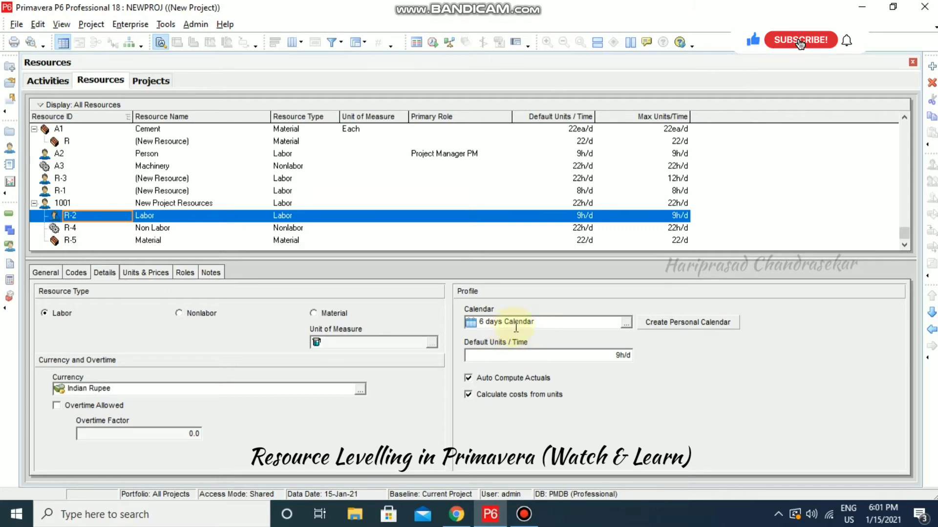
pyautogui.click(45, 83)
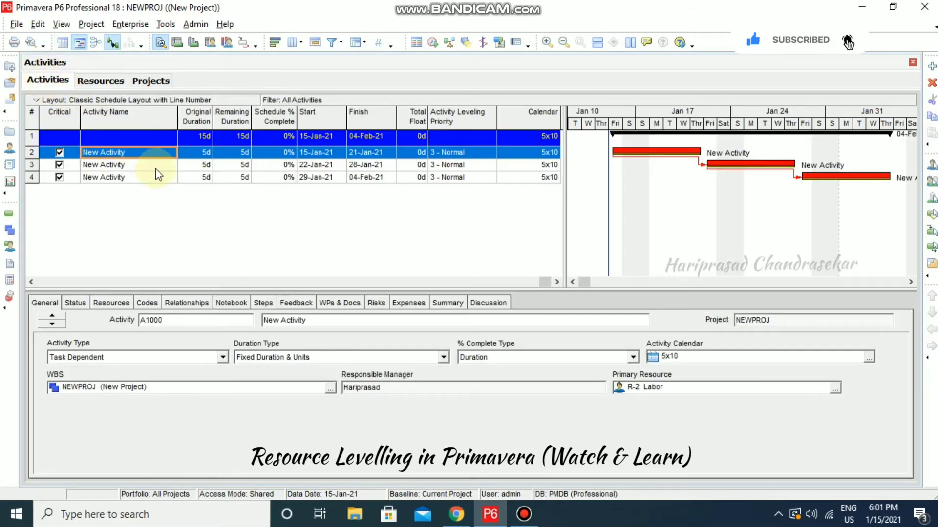
# Assign the 6 days Calendar to activity A1000
pyautogui.keyDown('shift'); pyautogui.click(150, 182); pyautogui.keyUp('shift')
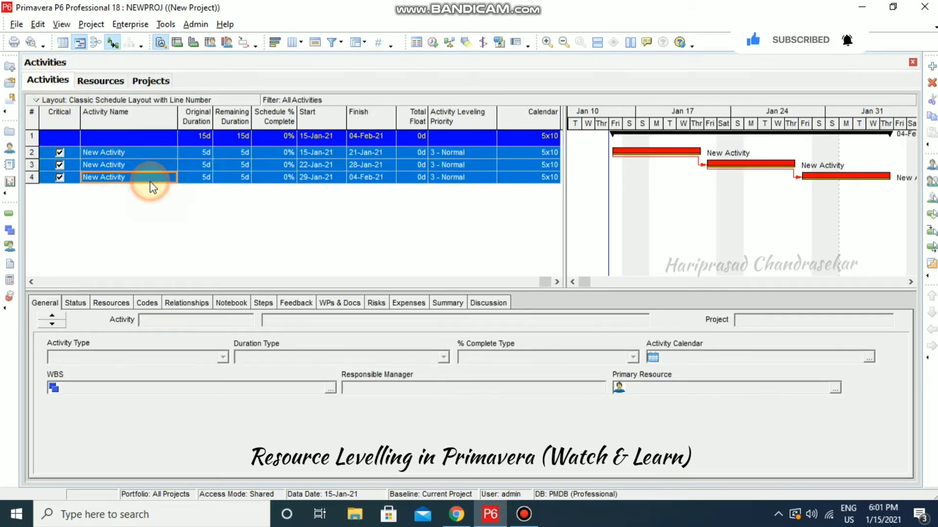
pyautogui.rightClick(151, 182)
pyautogui.moveTo(221, 343)
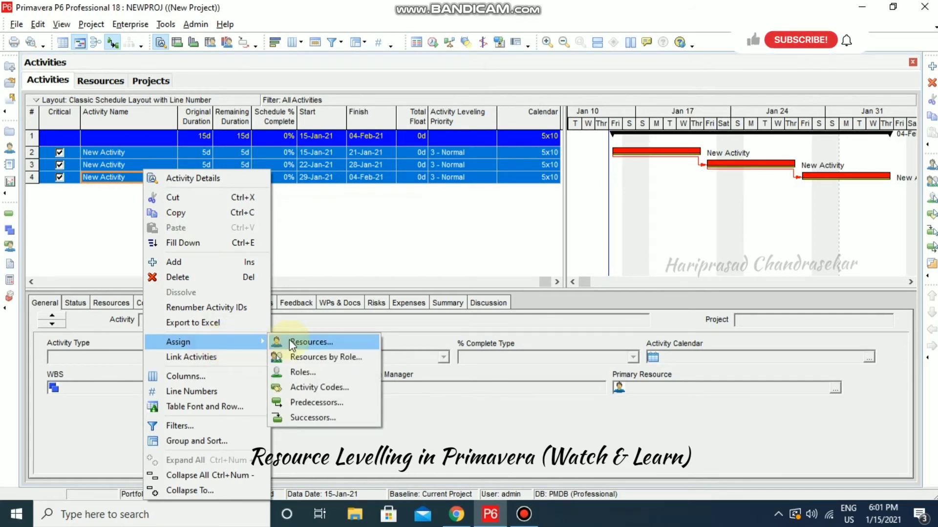
pyautogui.click(327, 242)
pyautogui.click(100, 152)
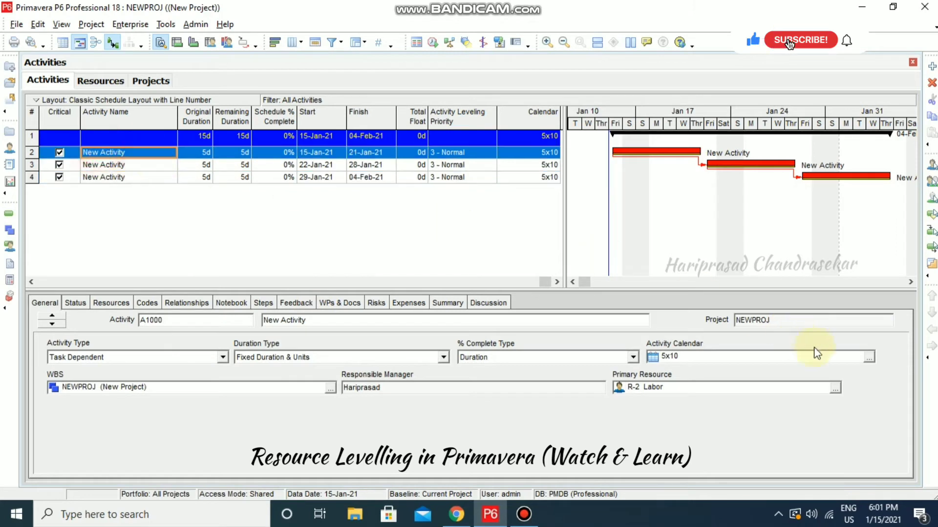
pyautogui.click(870, 359)
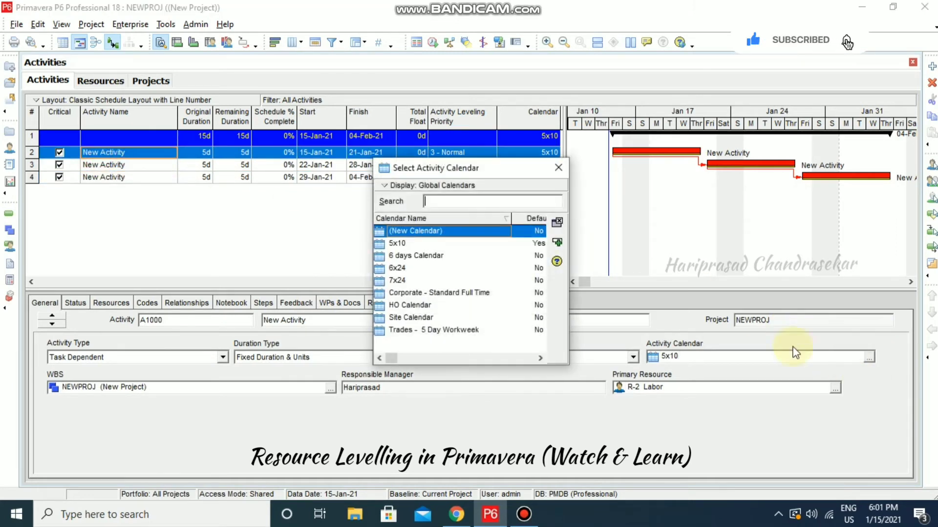
pyautogui.click(425, 259)
pyautogui.doubleClick(427, 259)
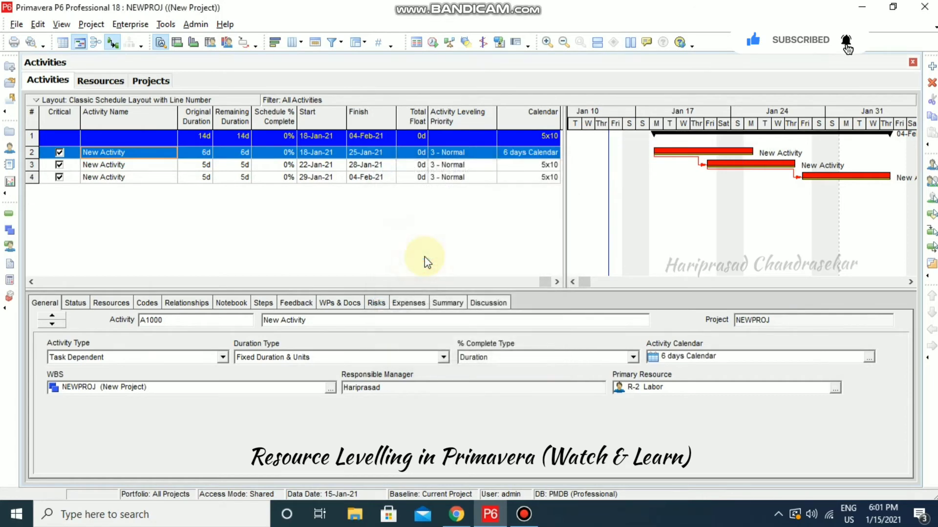
# Assign the 6 days Calendar to activities A1010 and A1020
pyautogui.click(104, 165)
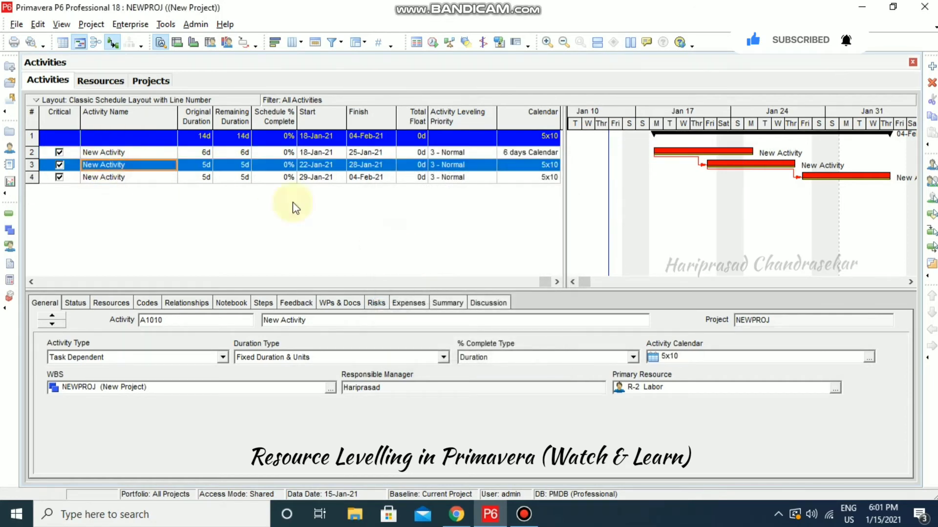
pyautogui.click(871, 360)
pyautogui.doubleClick(405, 259)
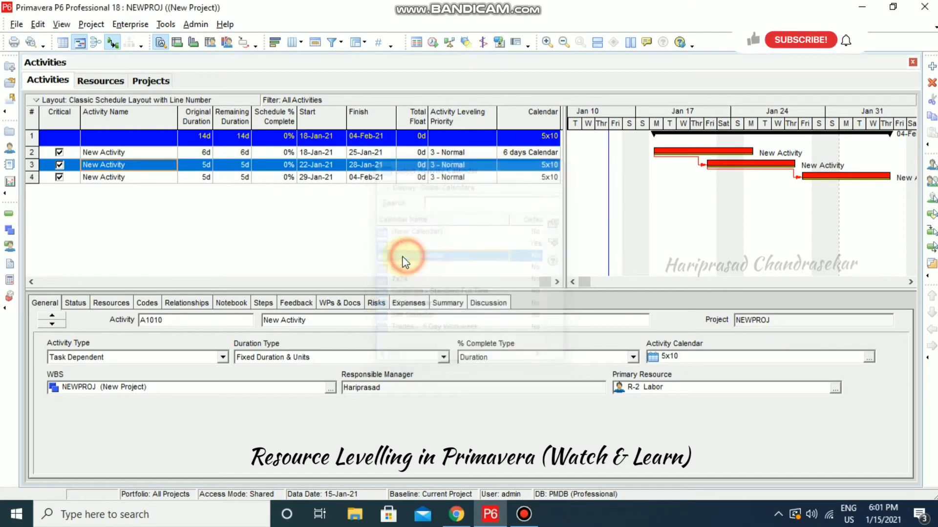
pyautogui.click(150, 178)
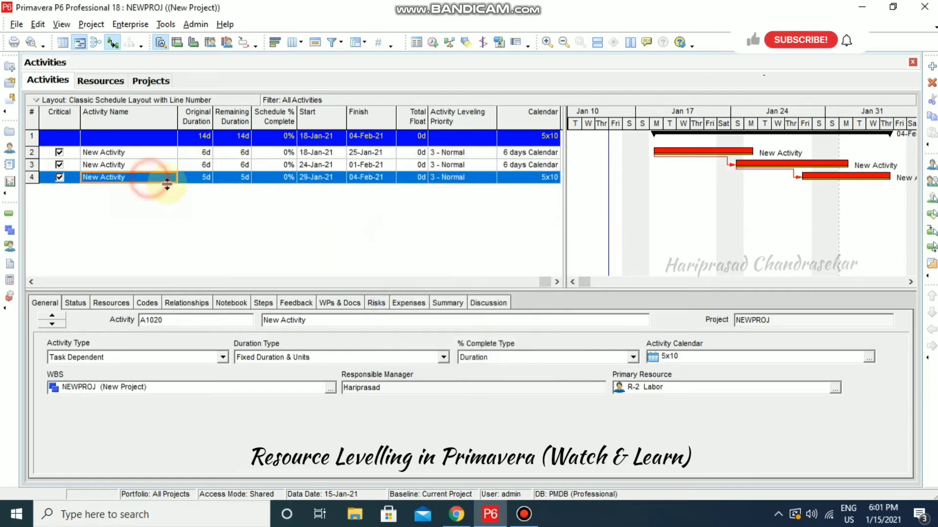
pyautogui.click(869, 359)
pyautogui.doubleClick(403, 255)
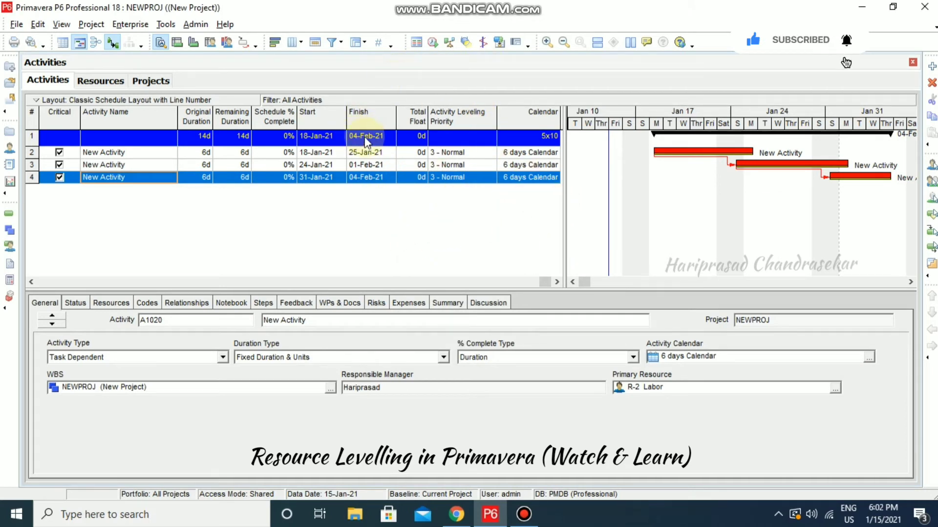
# Reschedule NEWPROJ to run 18-Jan-21 to 25-Jan-21 and display the resource profile peaking at 30h
pyautogui.click(432, 44)
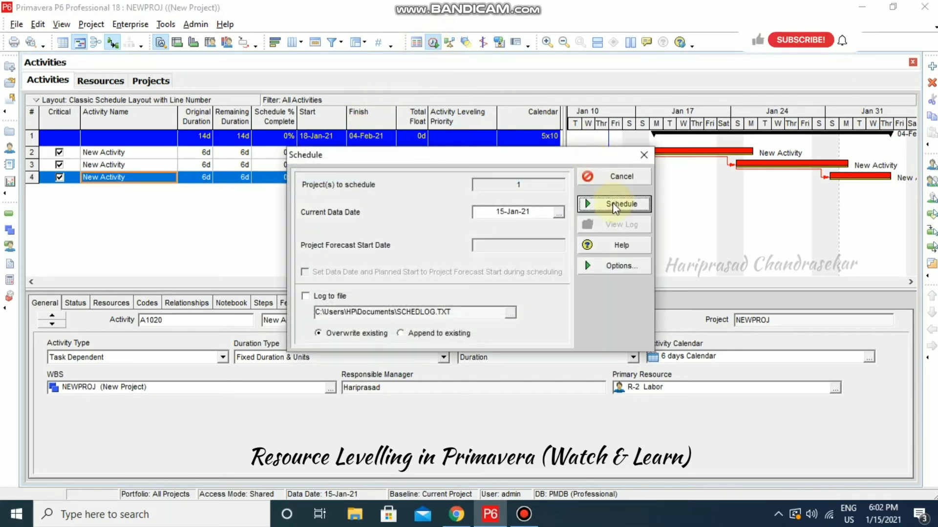
pyautogui.click(616, 206)
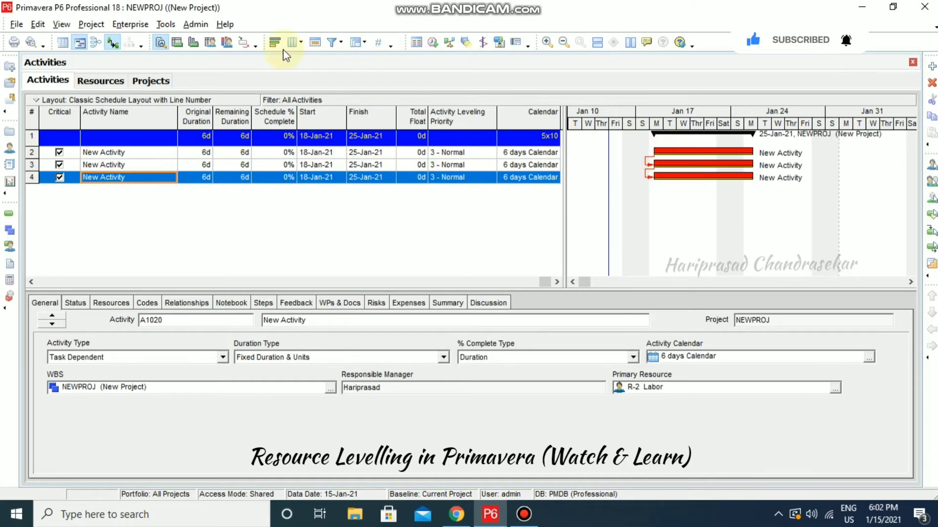
pyautogui.click(226, 43)
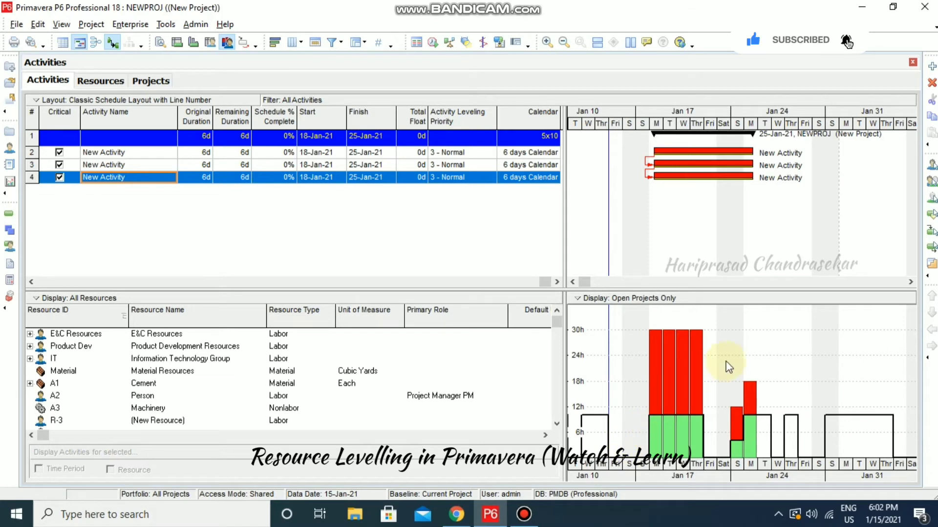
# Level the resources, then check the shifted start and finish dates of the later activities
pyautogui.click(448, 44)
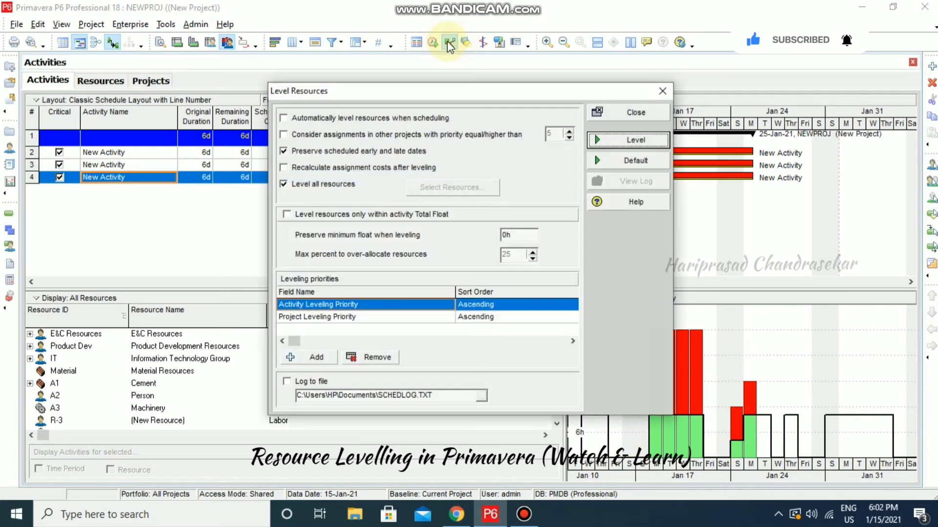
pyautogui.click(625, 144)
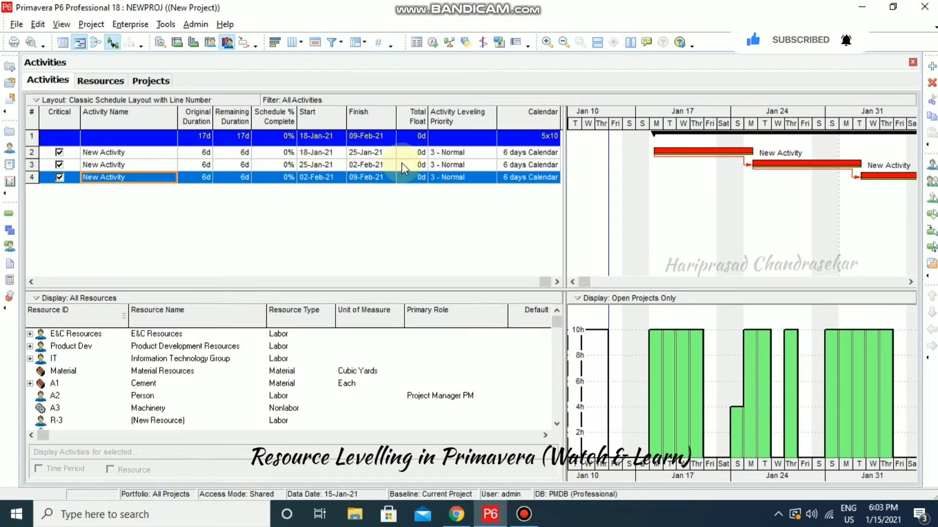
pyautogui.click(323, 166)
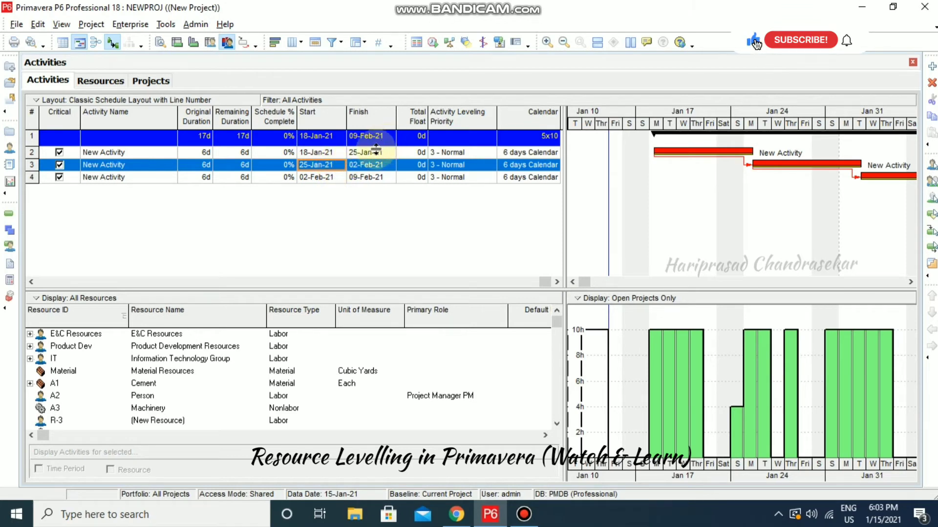
pyautogui.click(320, 178)
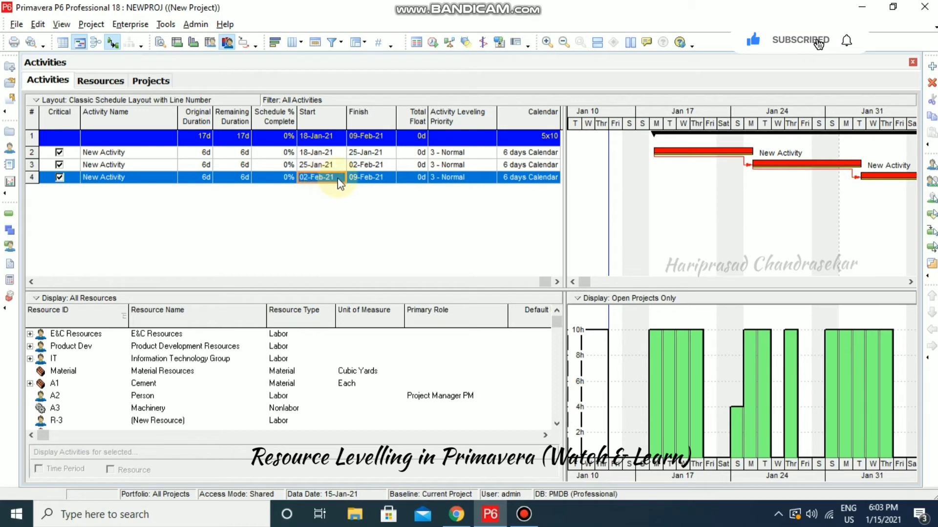
pyautogui.click(370, 166)
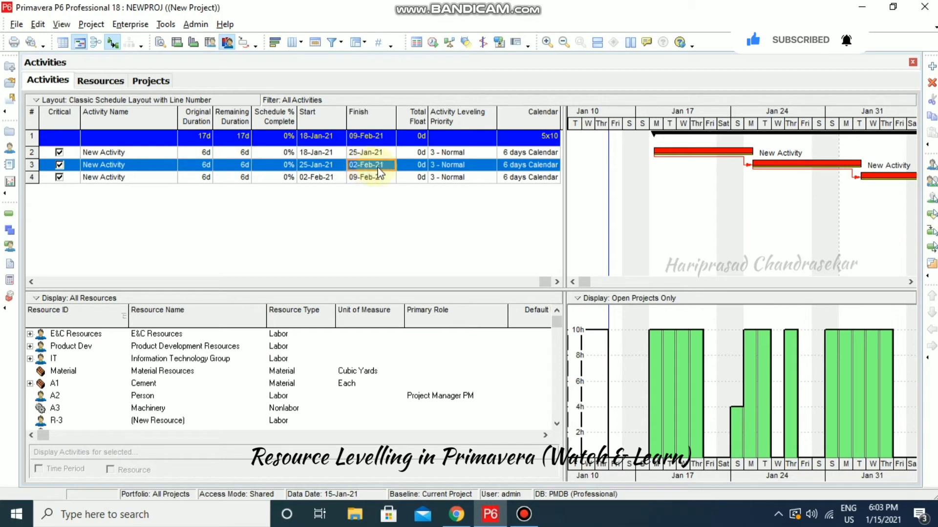
pyautogui.click(319, 182)
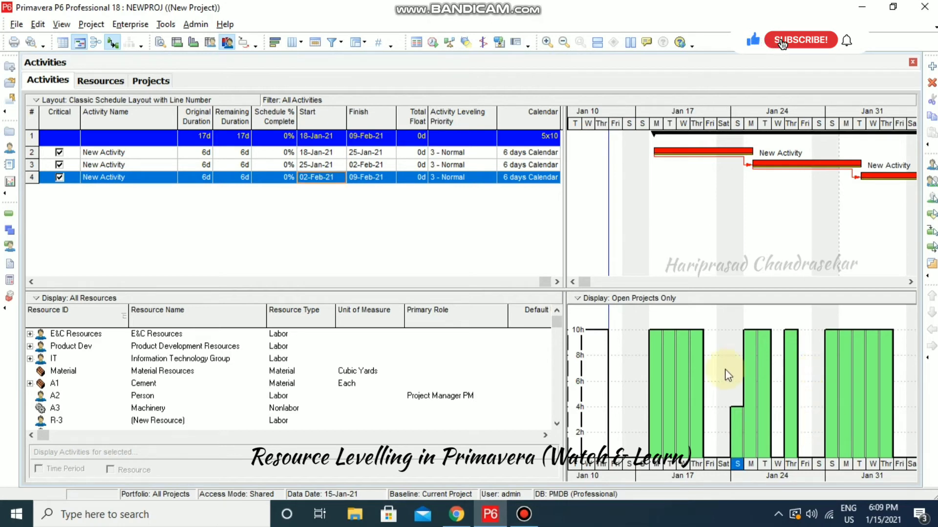
# Inspect the resource hours on the Sunday 24 January histogram bar
pyautogui.click(739, 455)
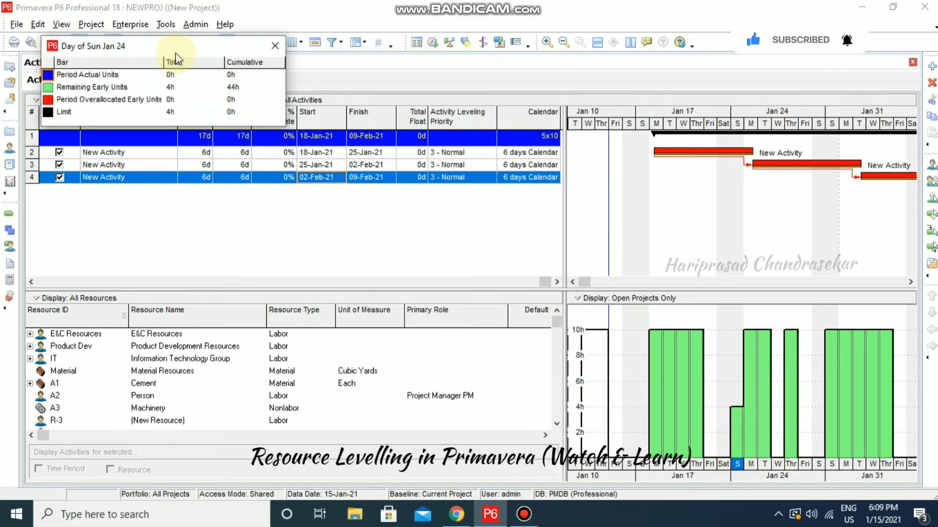
pyautogui.moveTo(176, 49); pyautogui.dragTo(289, 143)
pyautogui.moveTo(244, 109); pyautogui.dragTo(342, 189)
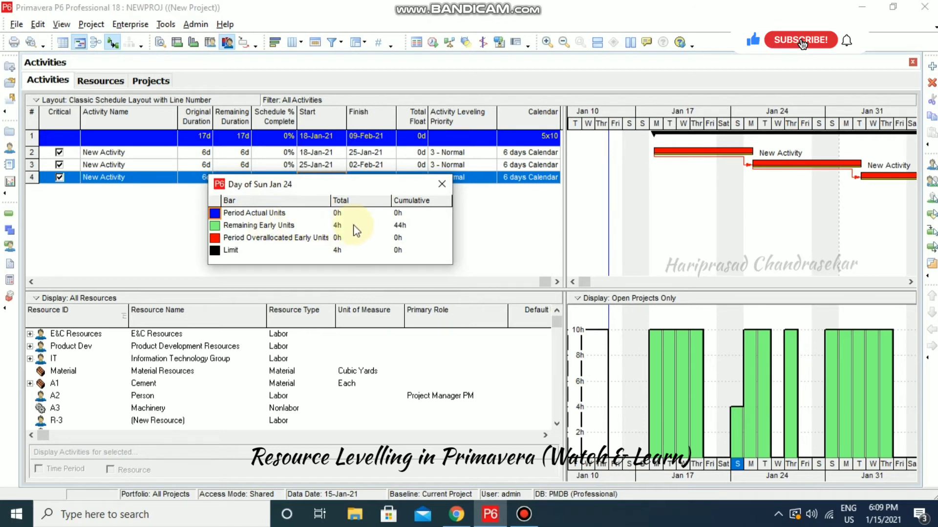
pyautogui.click(442, 184)
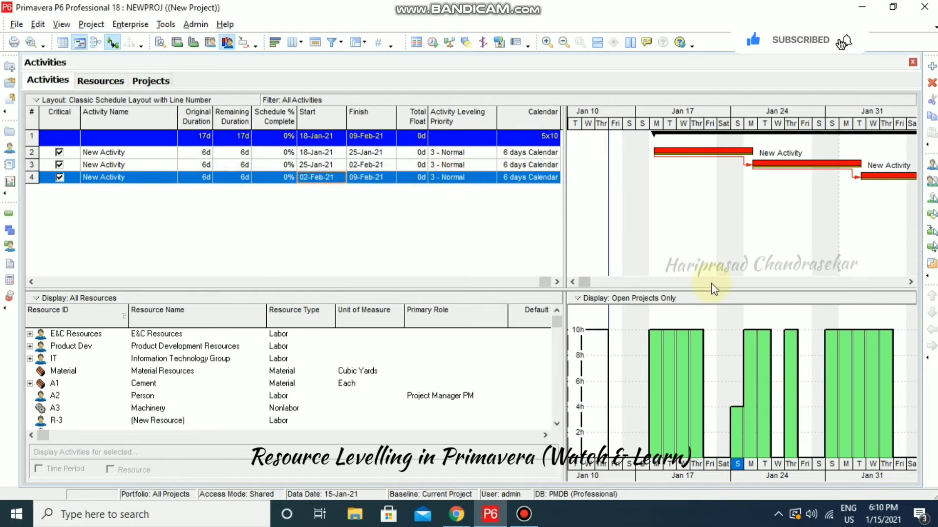
pyautogui.click(126, 27)
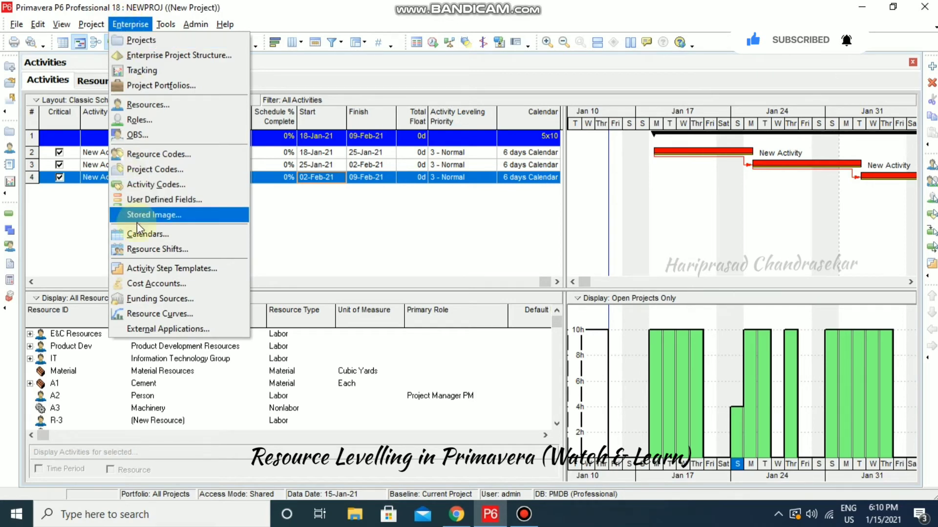
# In the global 6 days Calendar, make Sunday 24 January a work day
pyautogui.click(145, 236)
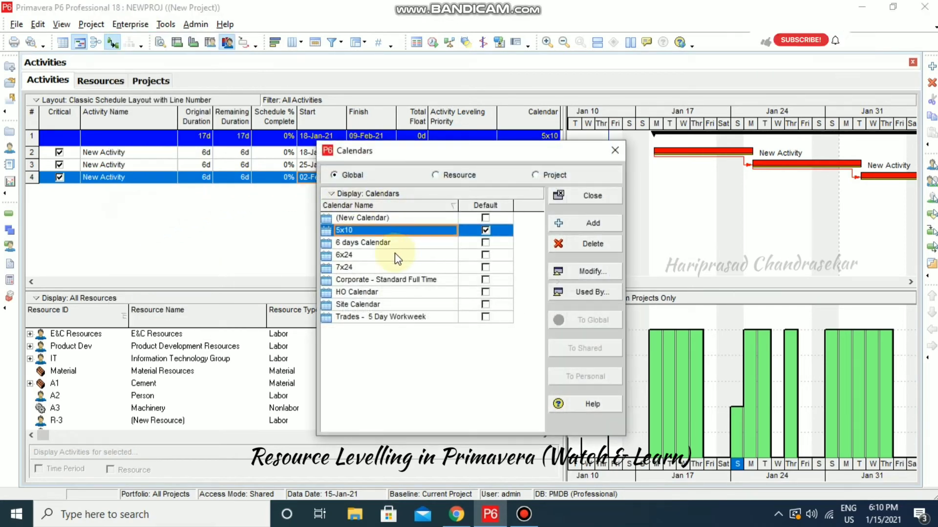
pyautogui.click(368, 244)
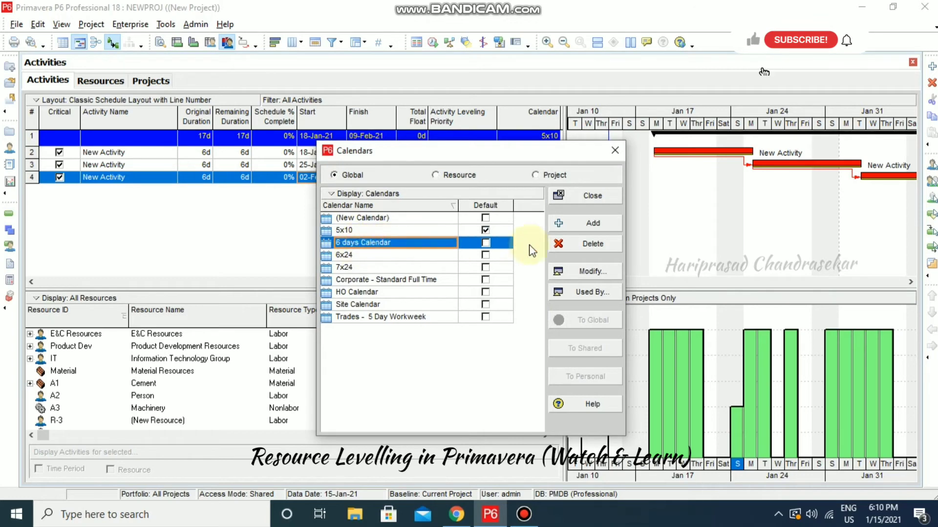
pyautogui.click(578, 267)
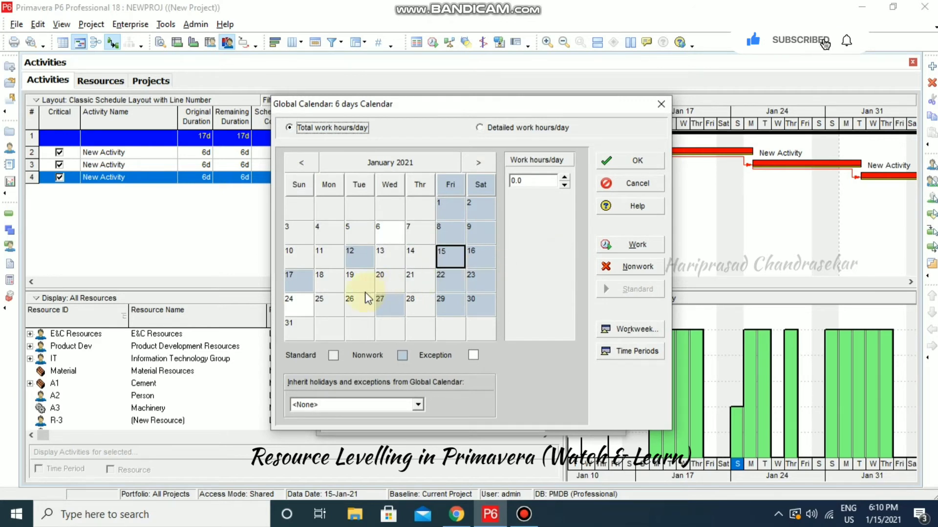
pyautogui.click(303, 306)
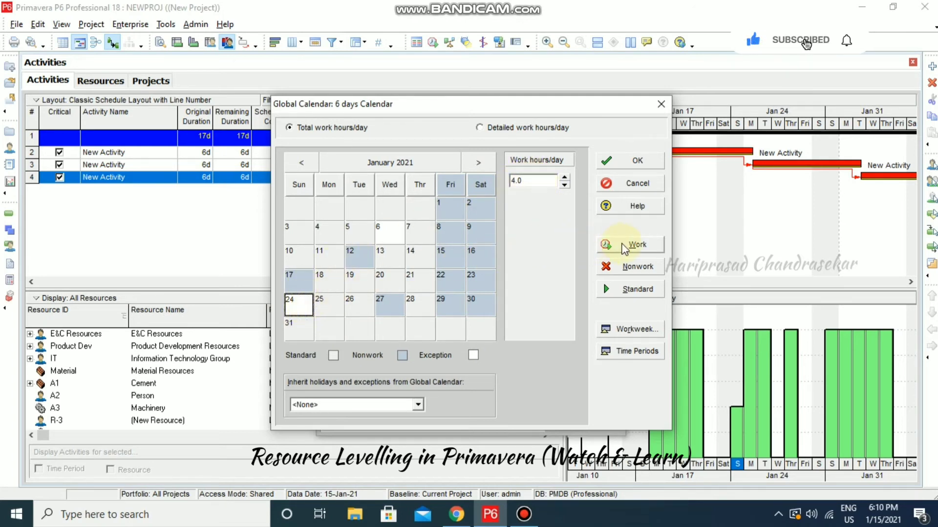
pyautogui.click(631, 245)
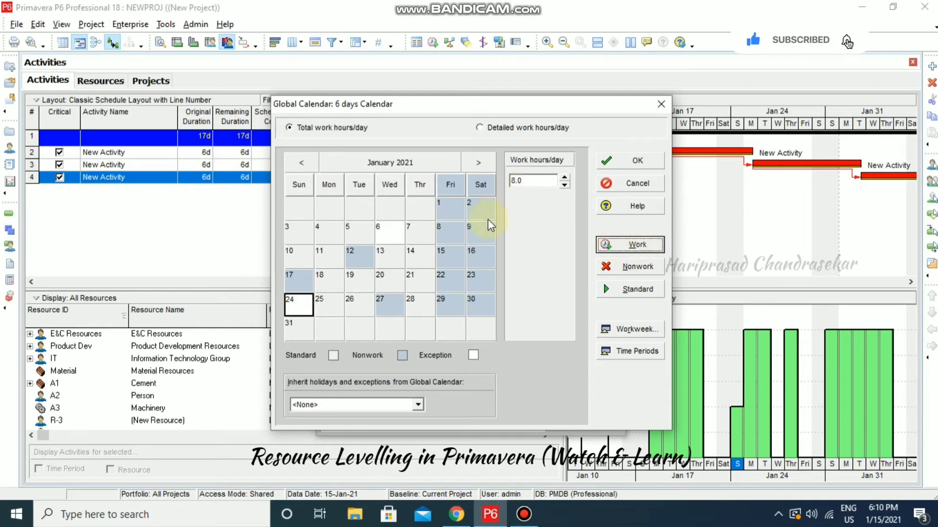
pyautogui.click(333, 301)
pyautogui.click(300, 307)
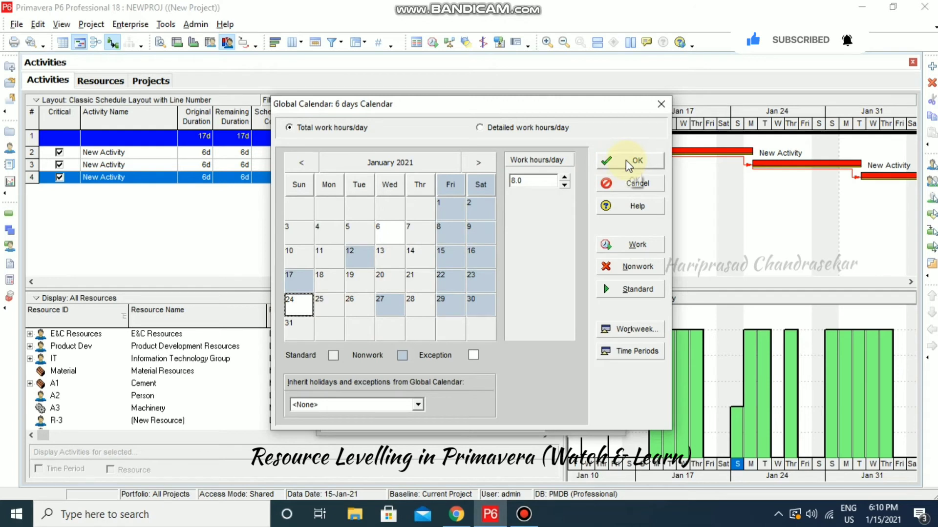
pyautogui.click(412, 278)
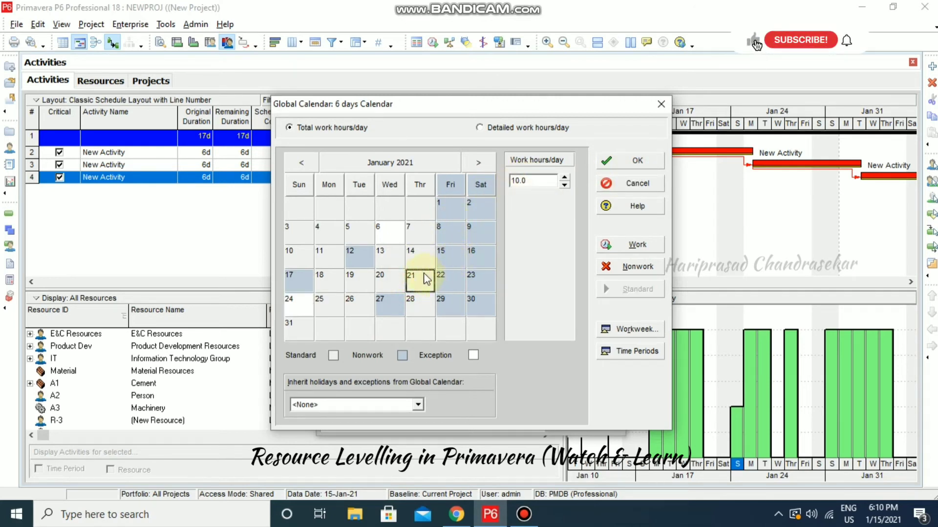
pyautogui.click(306, 300)
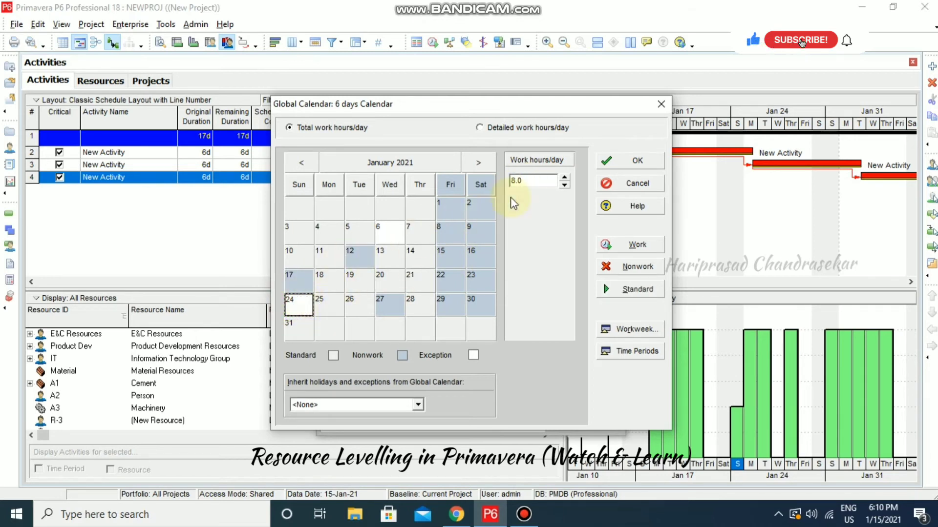
# Raise Sunday 24 January to 10.0 work hours and save the calendar
pyautogui.click(565, 178)
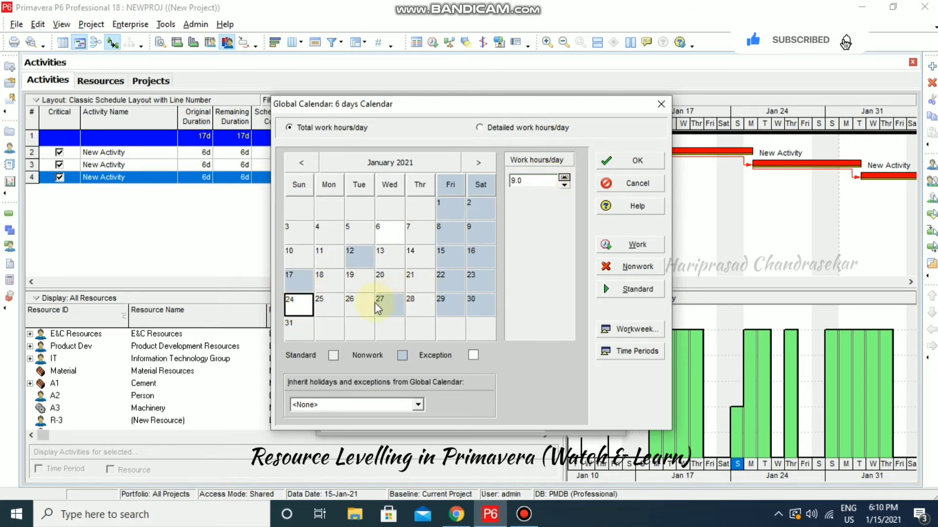
pyautogui.click(564, 179)
pyautogui.click(565, 179)
pyautogui.click(564, 179)
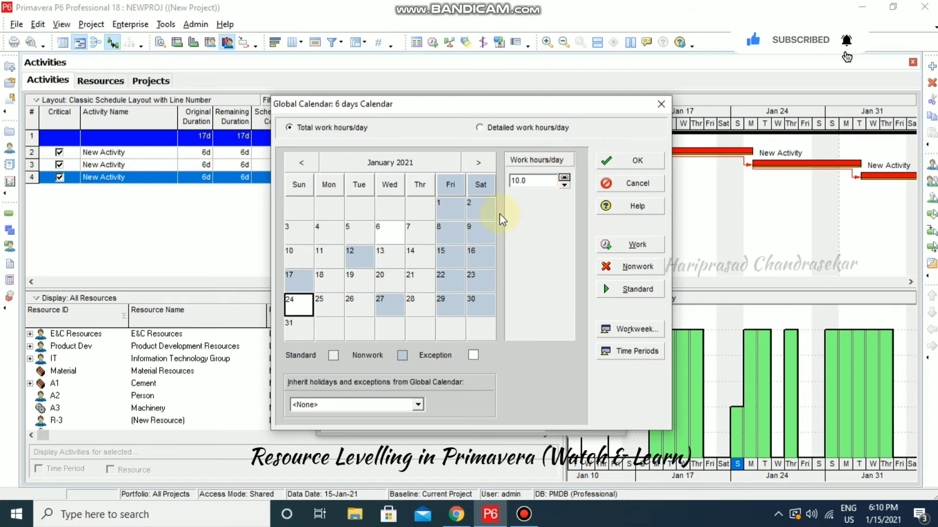
pyautogui.click(326, 305)
pyautogui.click(300, 305)
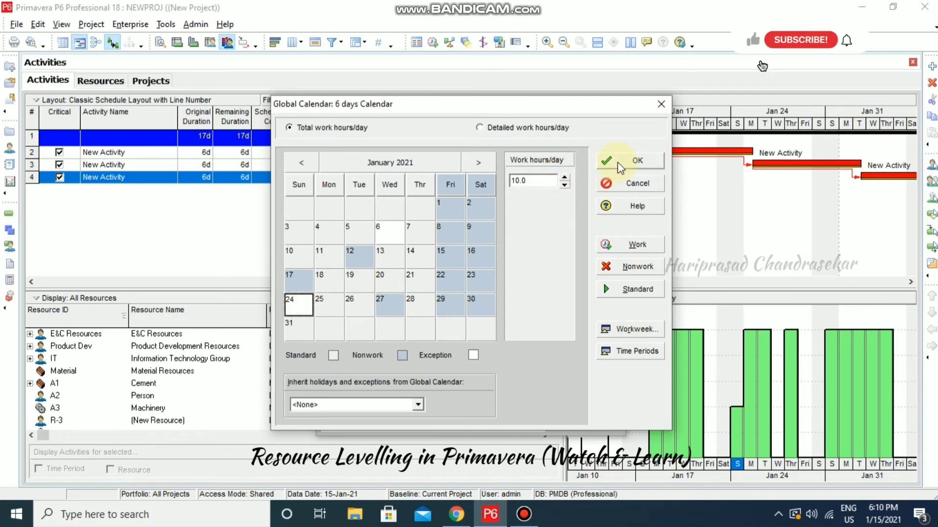
pyautogui.click(625, 163)
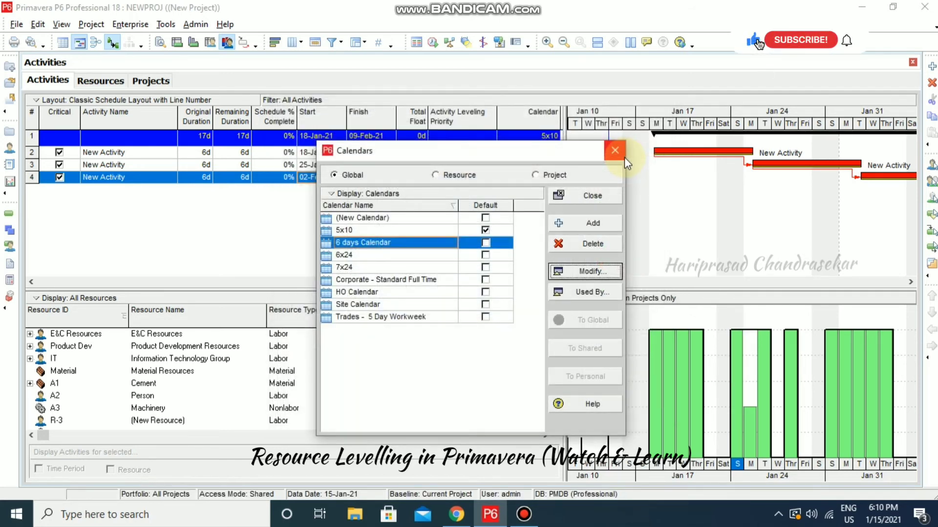
pyautogui.click(593, 197)
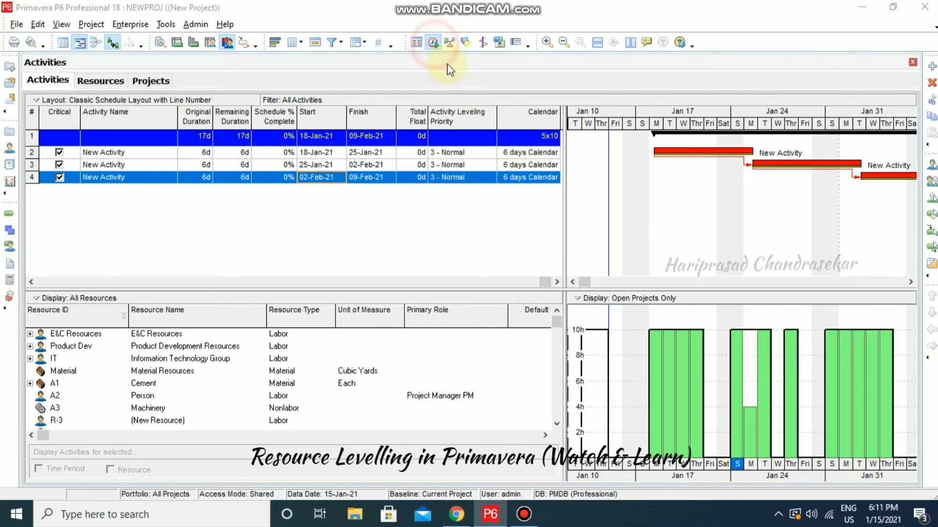
# Reschedule the project so all three activities run in parallel, 18-Jan-21 to 24-Jan-21
pyautogui.click(433, 43)
pyautogui.click(618, 204)
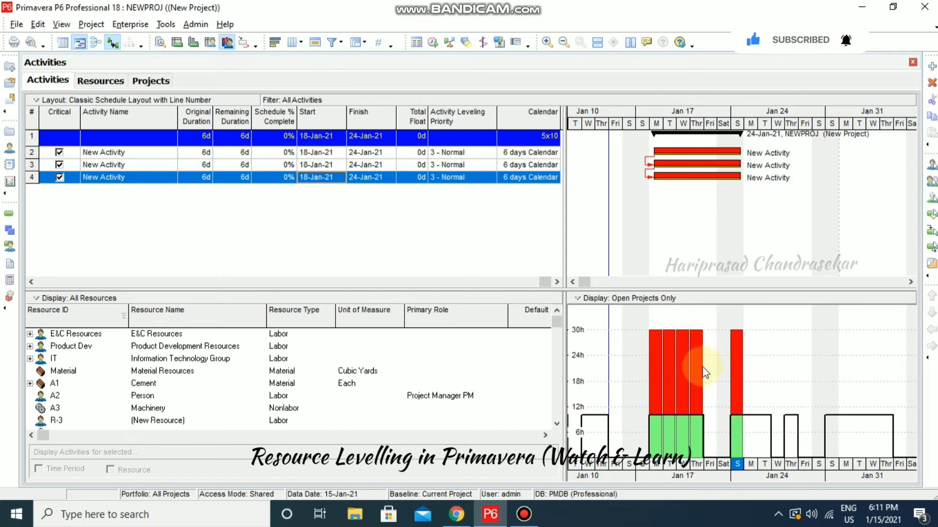
# In Resource Usage Profile Options, turn Show Overallocation off and back on, applying each change
pyautogui.rightClick(801, 343)
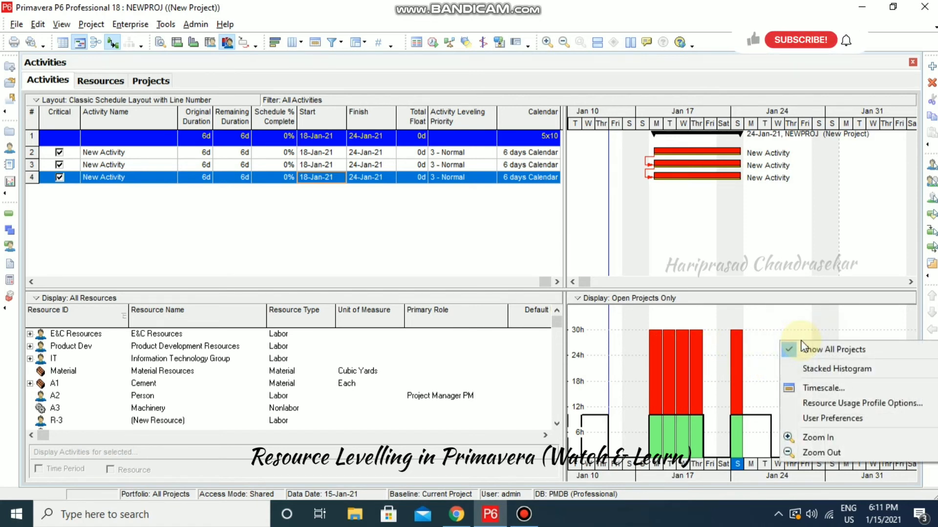
pyautogui.click(845, 403)
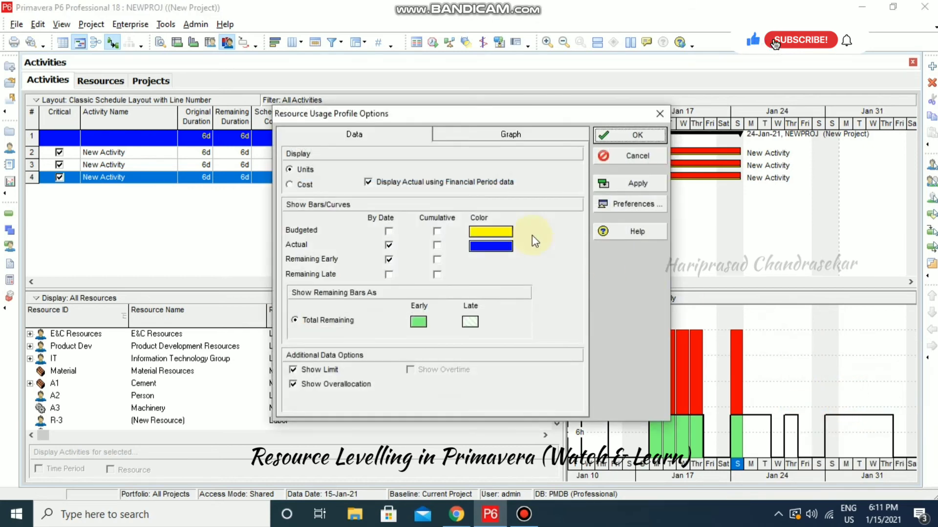
pyautogui.click(307, 385)
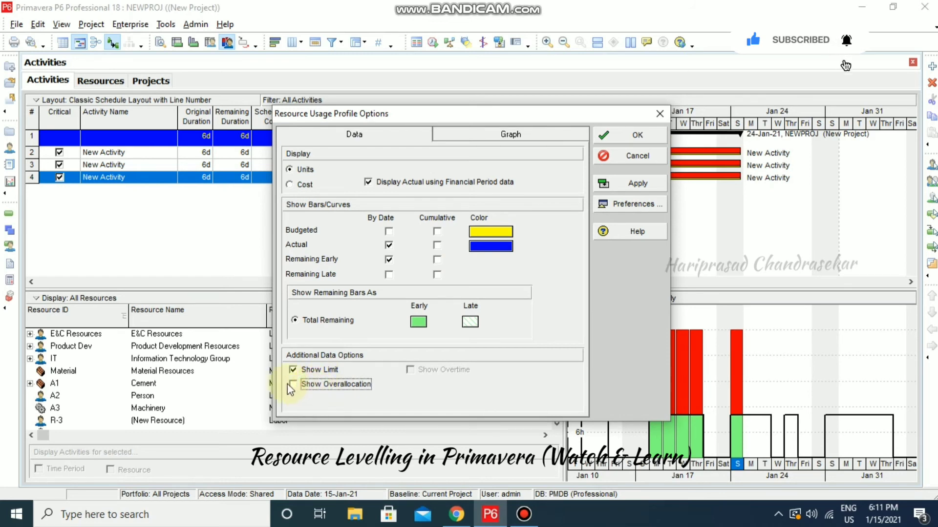
pyautogui.click(615, 185)
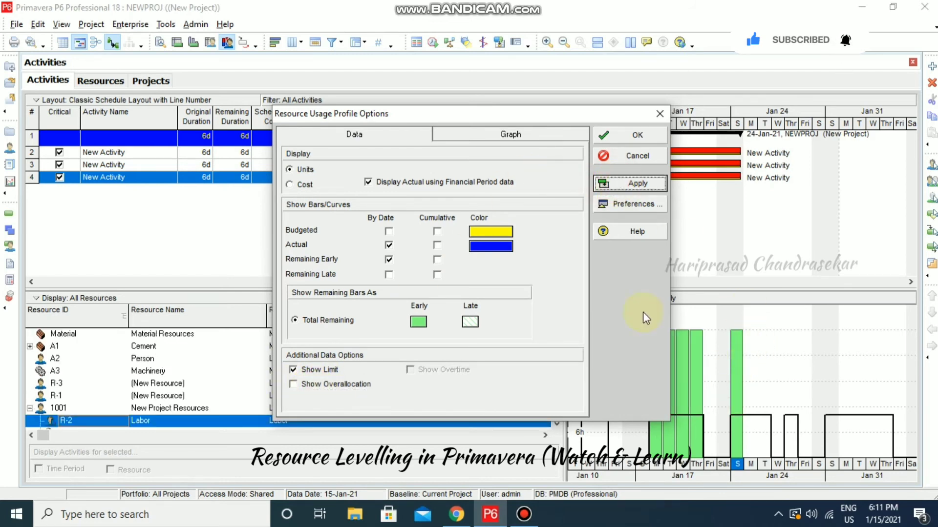
pyautogui.moveTo(567, 117); pyautogui.dragTo(444, 117)
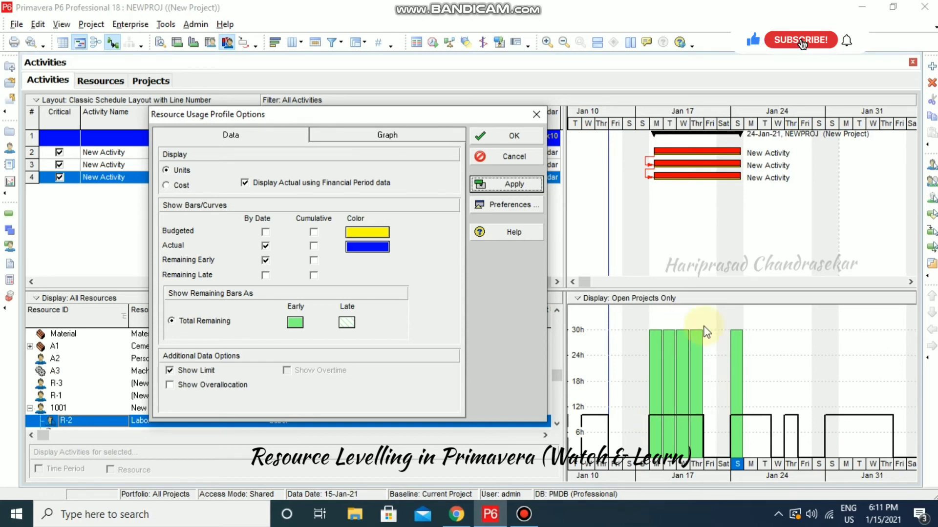
pyautogui.click(202, 385)
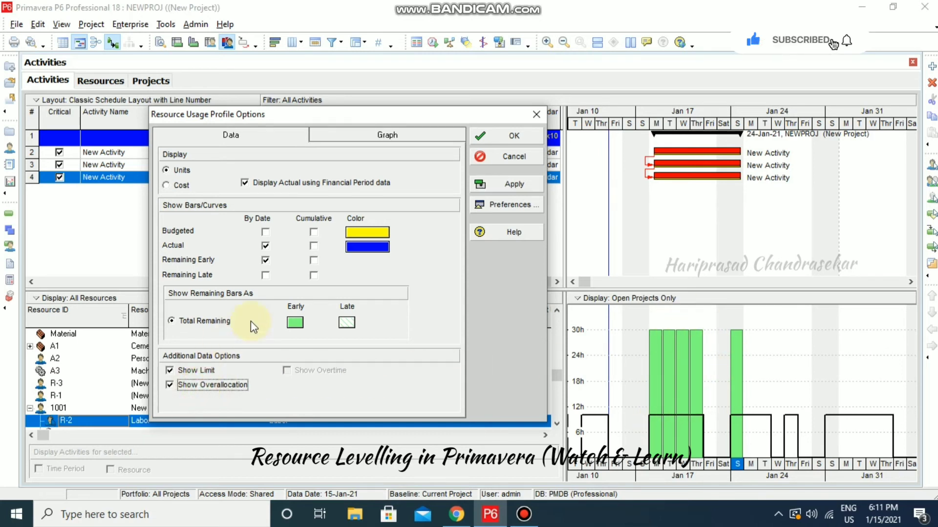
pyautogui.click(193, 385)
pyautogui.click(513, 184)
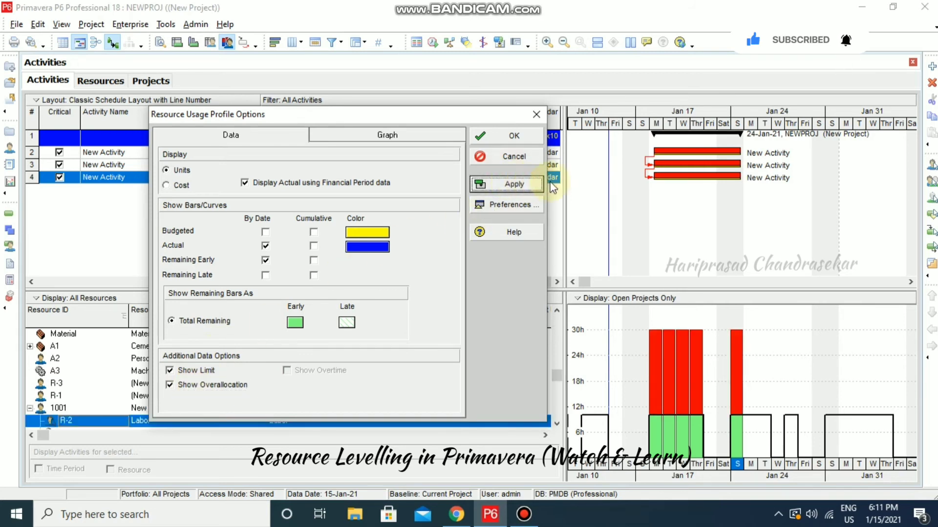
# Hide then restore the limit line, leaving Show Limit and Show Overallocation both on
pyautogui.click(186, 371)
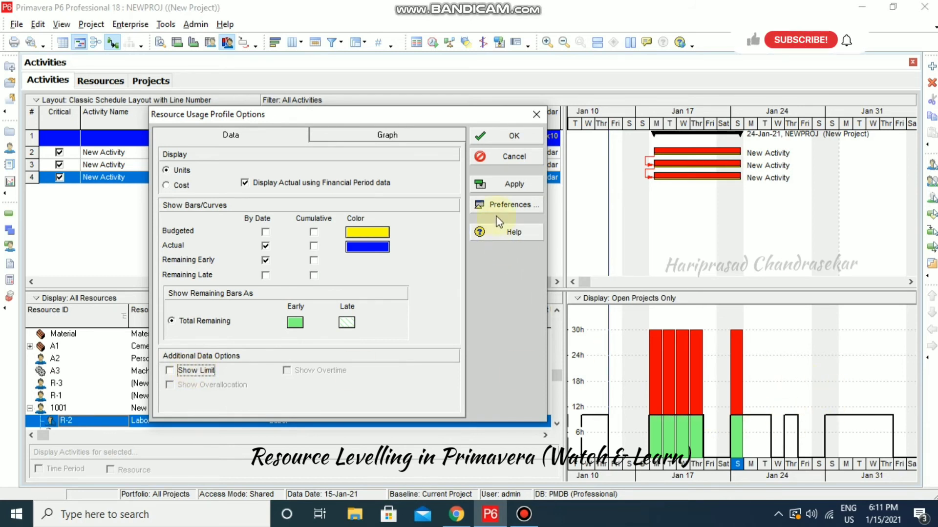
pyautogui.click(511, 185)
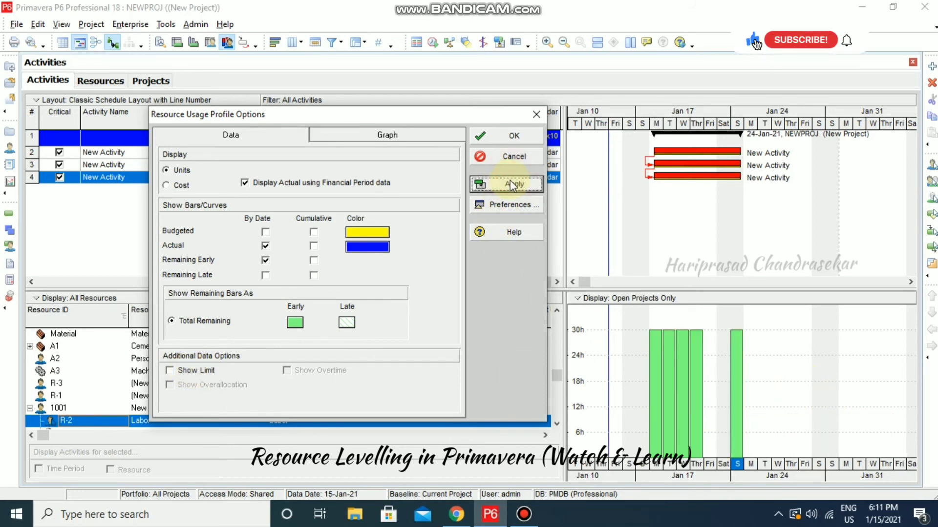
pyautogui.click(204, 372)
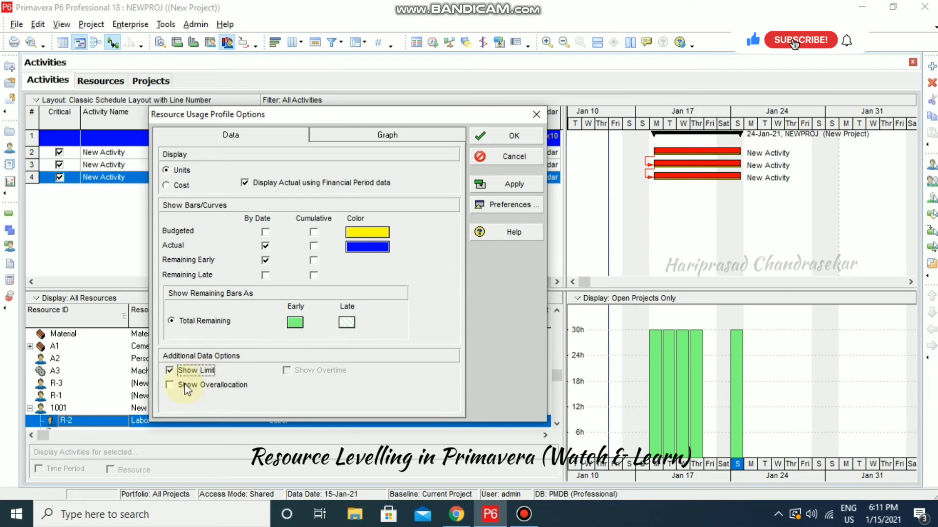
pyautogui.click(187, 385)
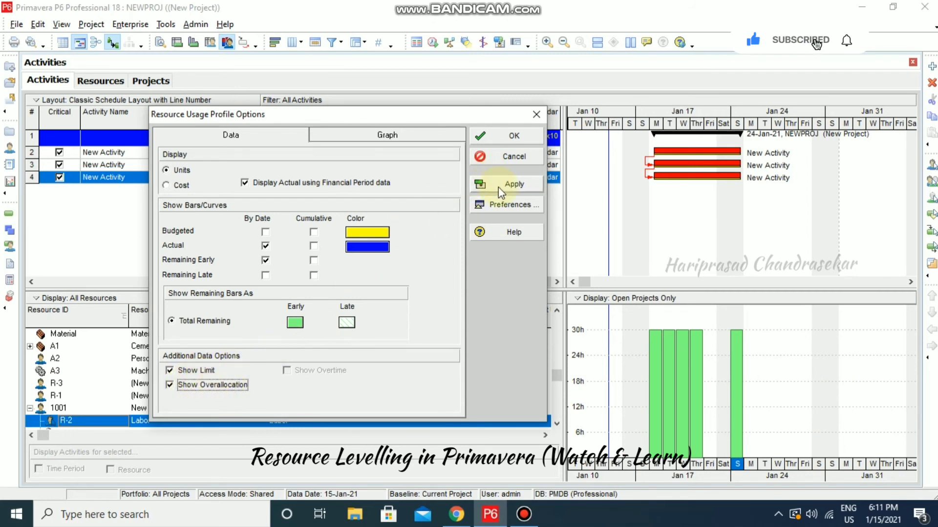
pyautogui.click(526, 185)
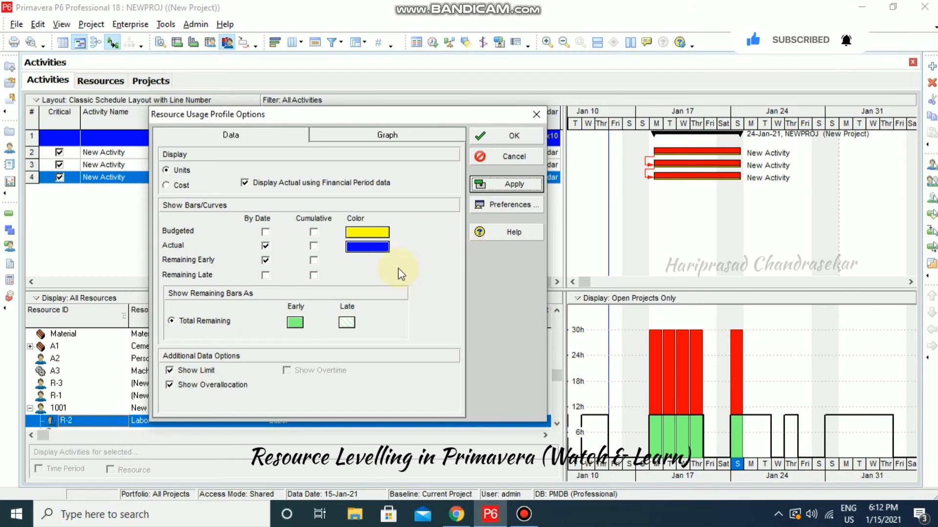
# Try a Budgeted Cumulative curve and hiding Actual bars, then restore both
pyautogui.click(313, 233)
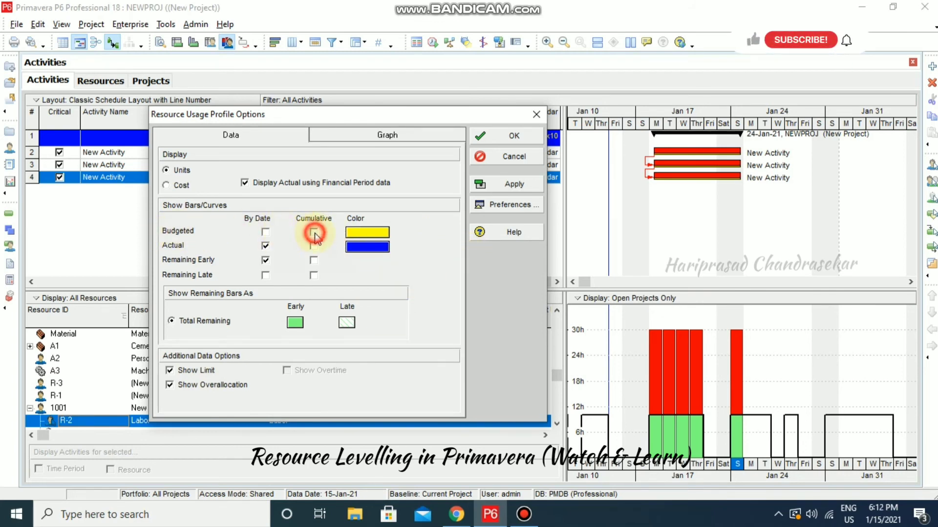
pyautogui.click(510, 184)
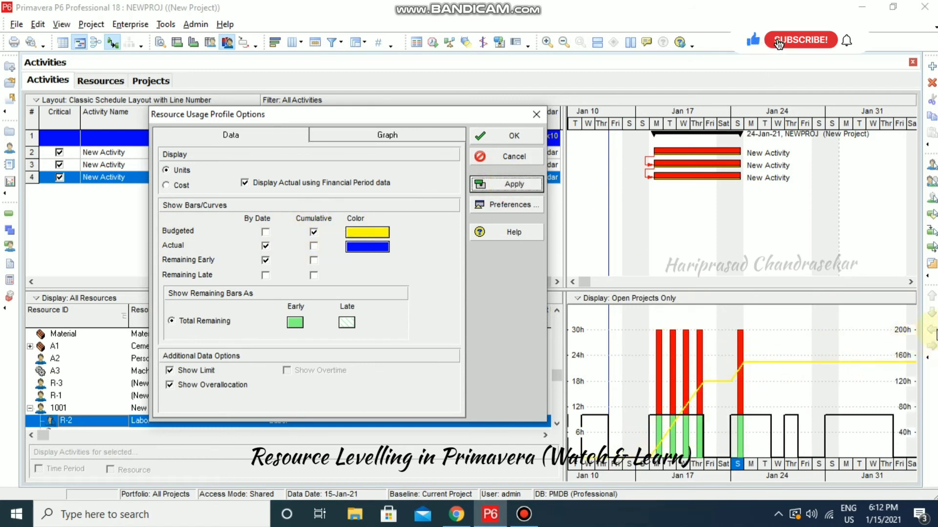
pyautogui.click(314, 233)
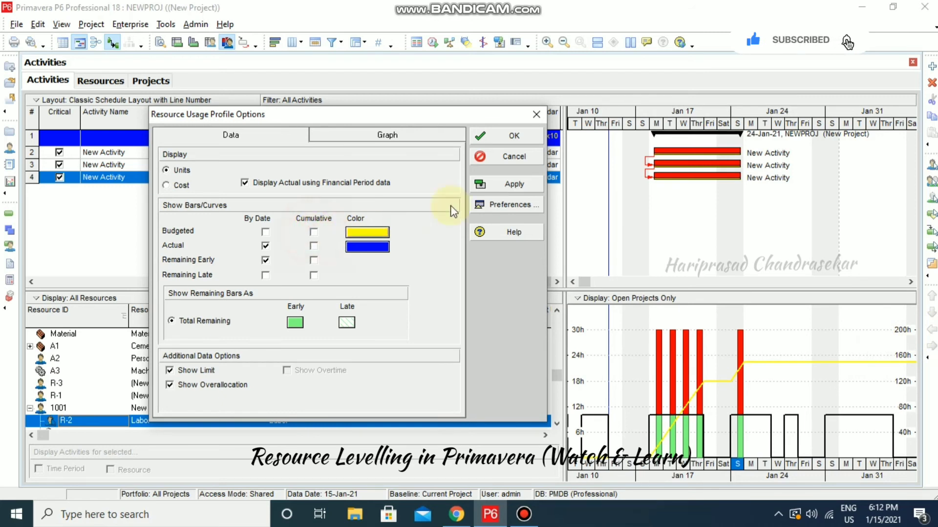
pyautogui.click(514, 184)
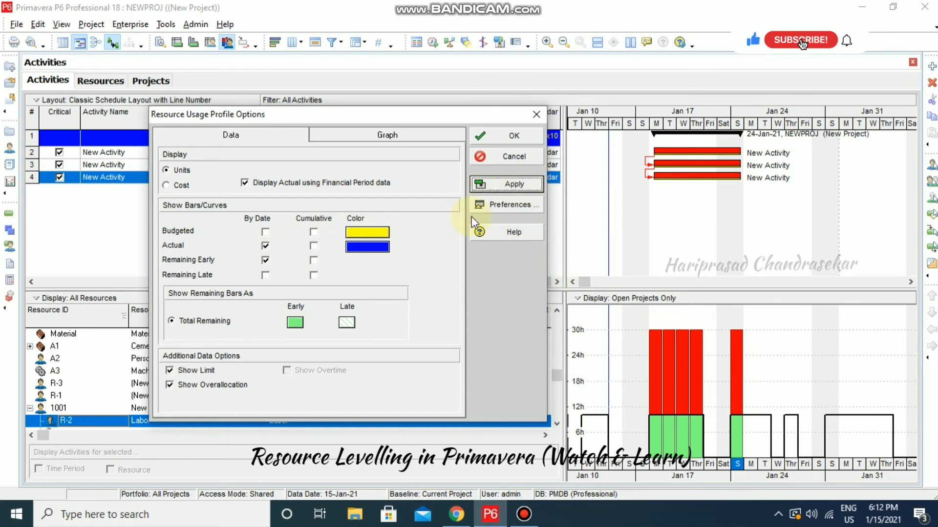
pyautogui.click(268, 247)
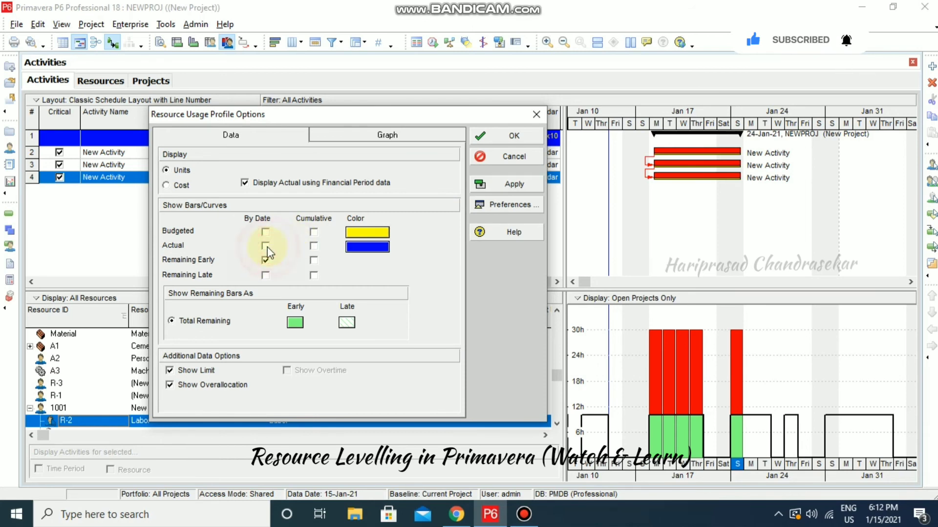
pyautogui.click(521, 185)
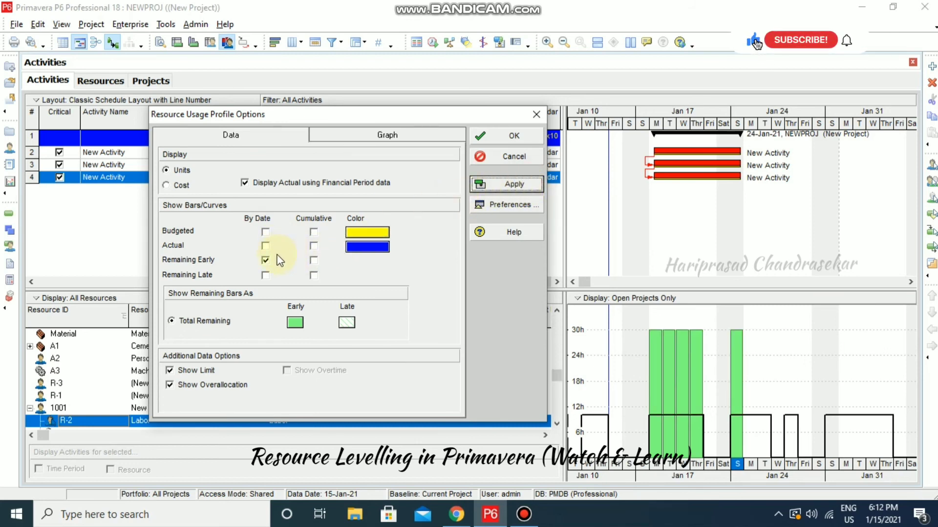
pyautogui.click(264, 246)
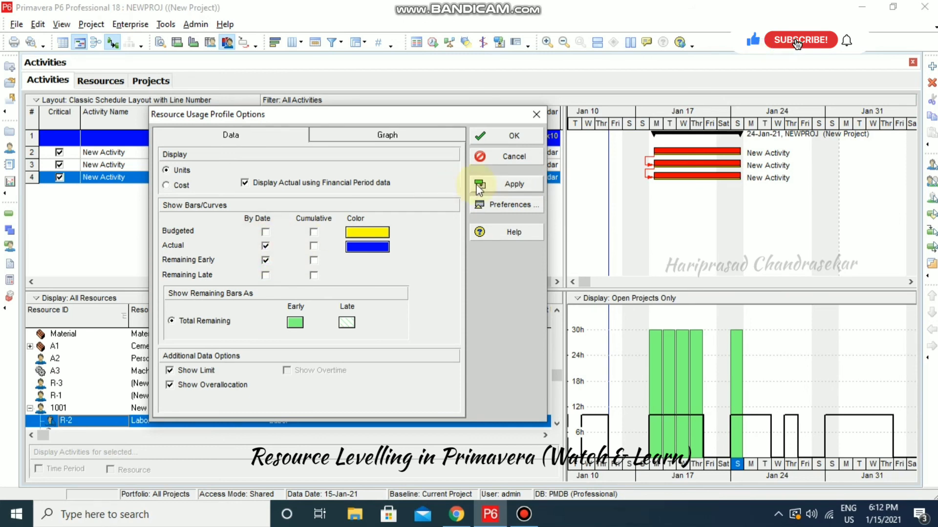
pyautogui.click(517, 184)
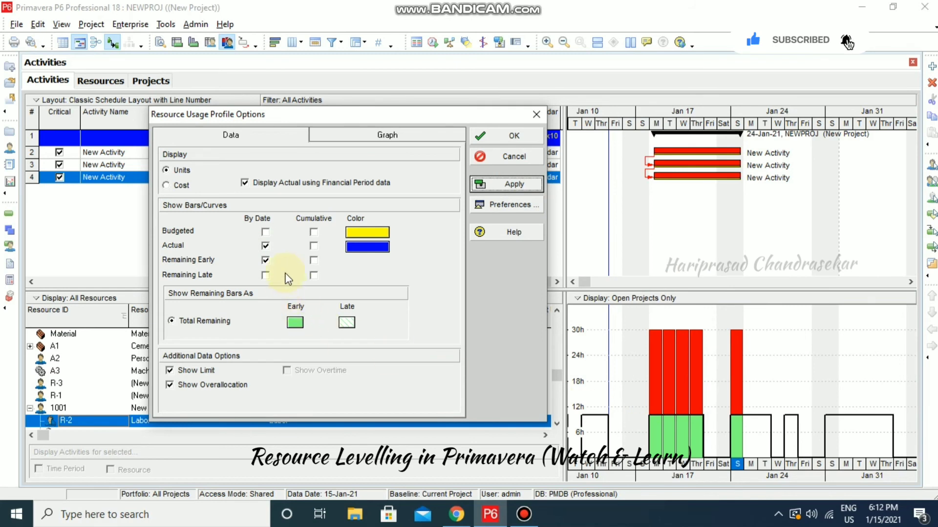
# Hide and restore the Remaining Early bars, then accept the histogram settings
pyautogui.click(264, 260)
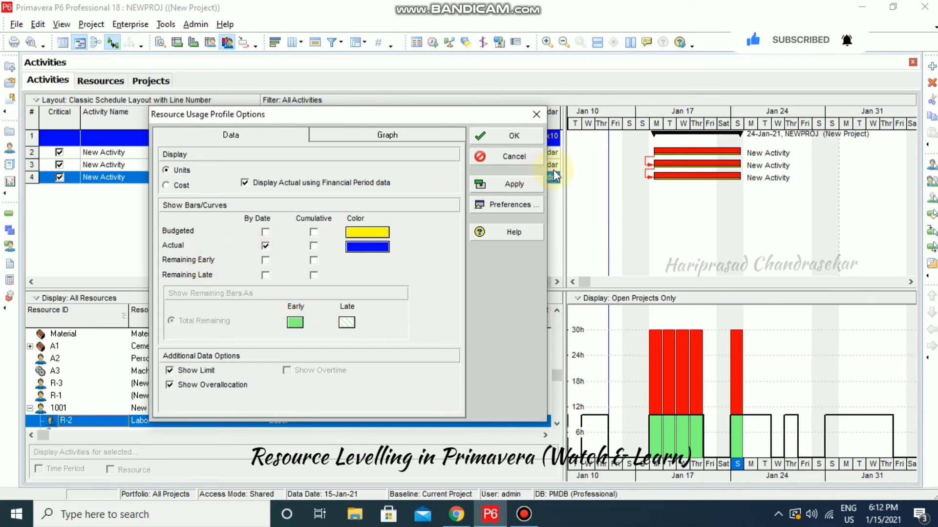
pyautogui.click(535, 184)
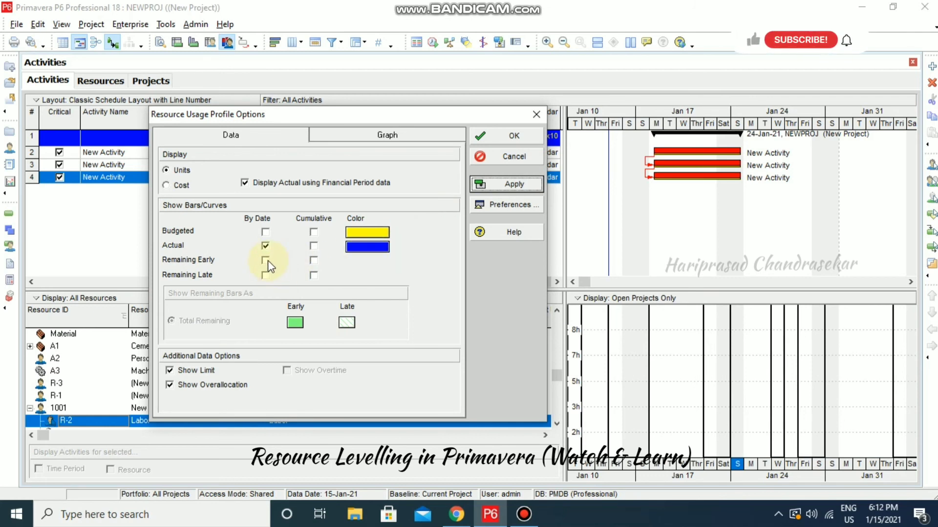
pyautogui.click(267, 260)
pyautogui.click(520, 185)
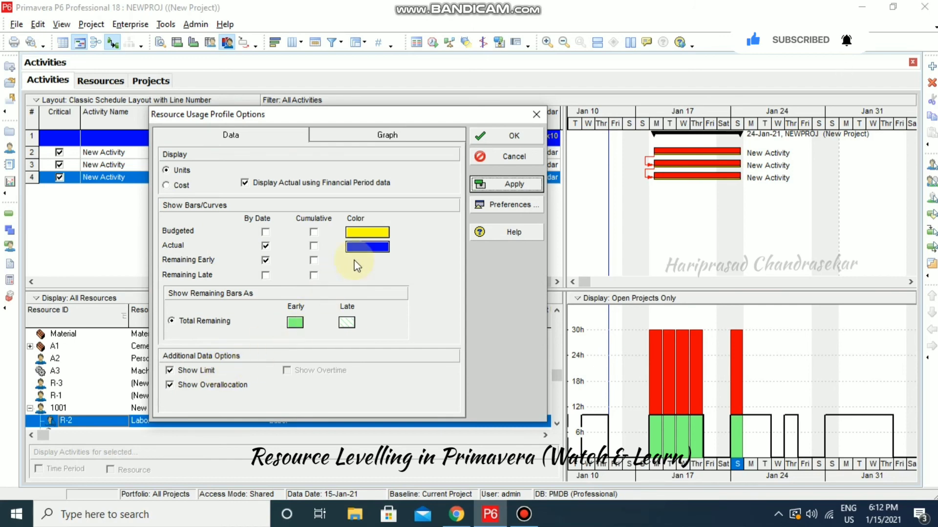
pyautogui.click(516, 183)
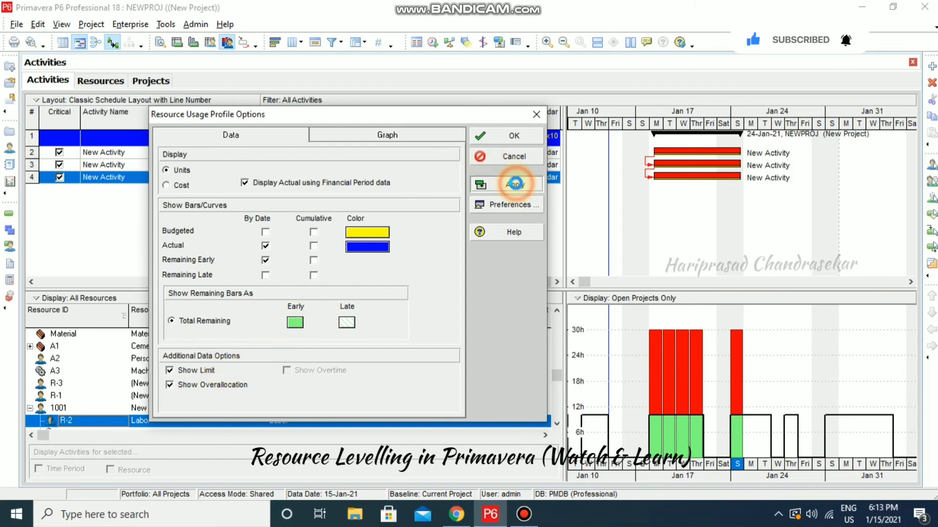
pyautogui.click(515, 135)
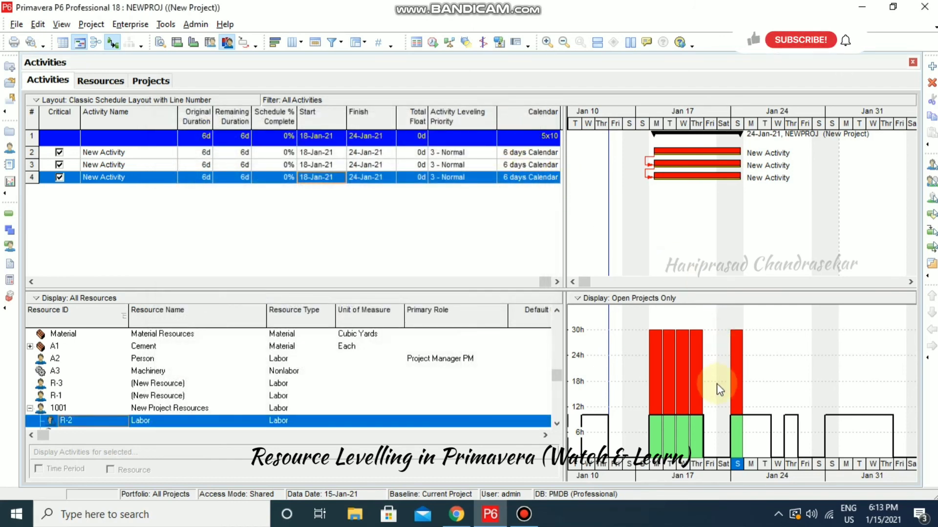
# Level all resources so the activities run back to back, 18-Jan-21 to 08-Feb-21
pyautogui.click(451, 44)
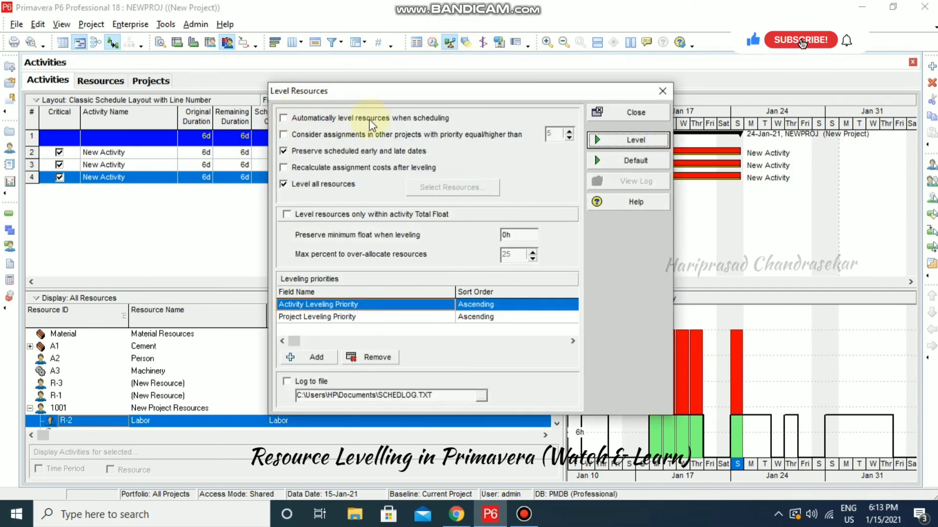
pyautogui.click(640, 143)
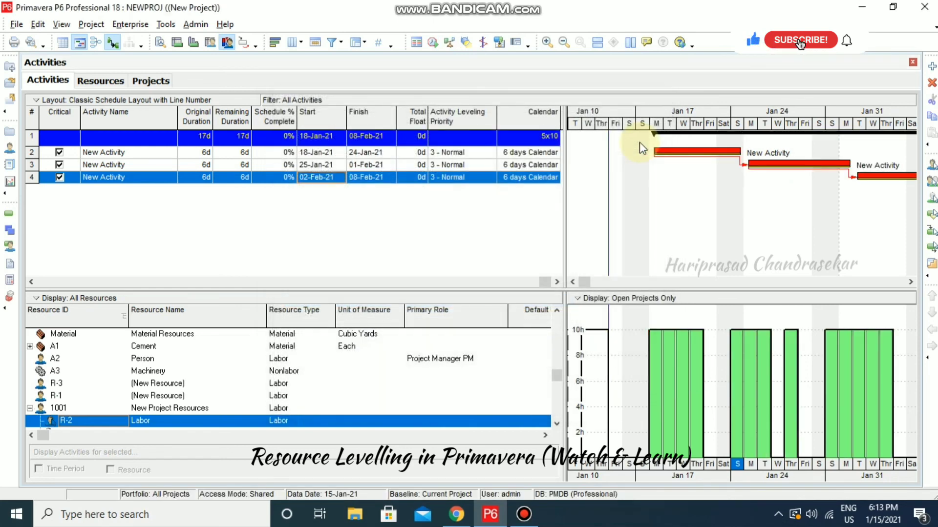